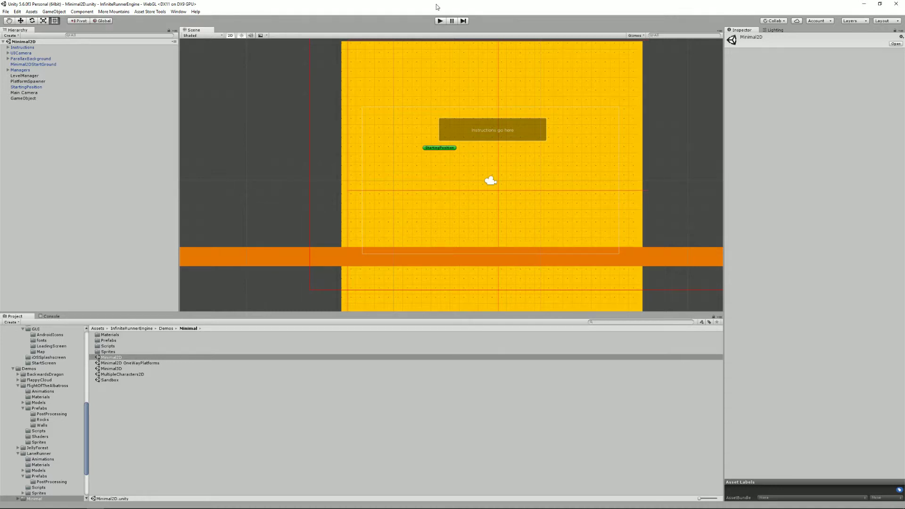
# - Play-test the Minimal2D scene, jumping the square character across the platforms, and stop the game
pyautogui.click(439, 21)
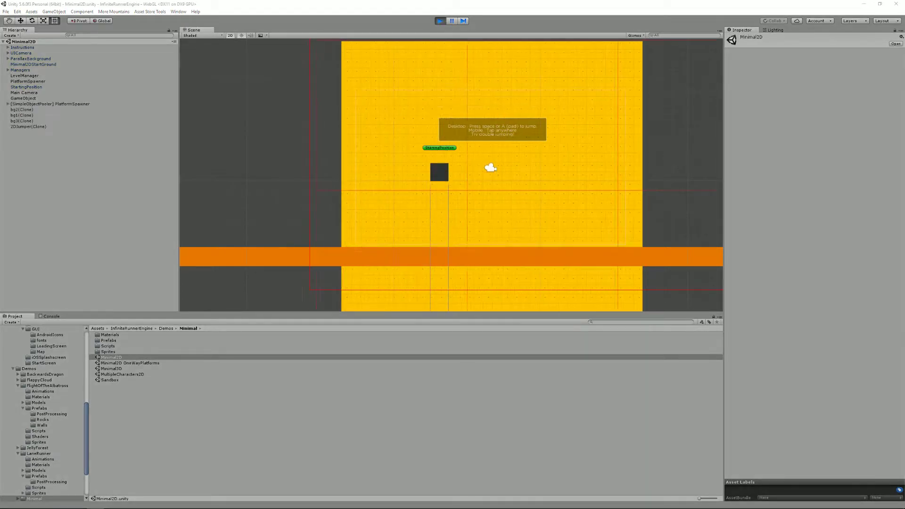
pyautogui.moveTo(394, 164); pyautogui.dragTo(644, 163)
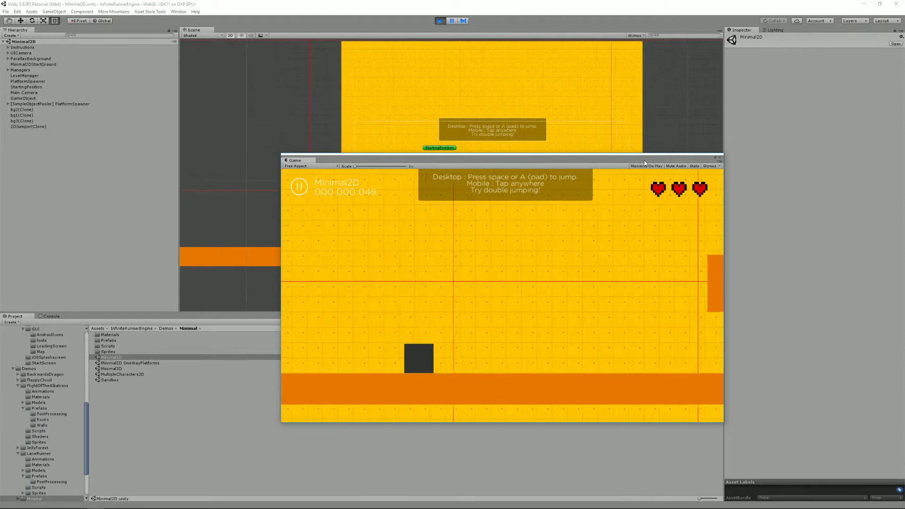
pyautogui.press('space')
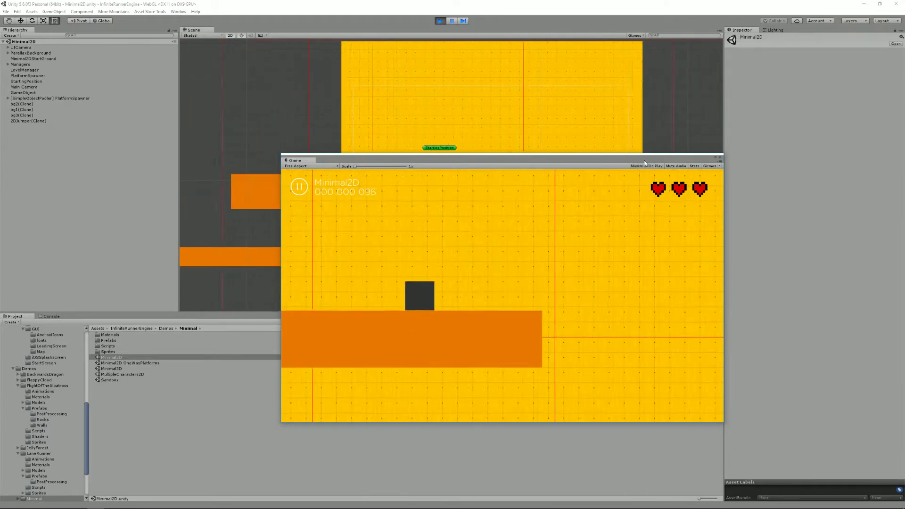
pyautogui.press('space')
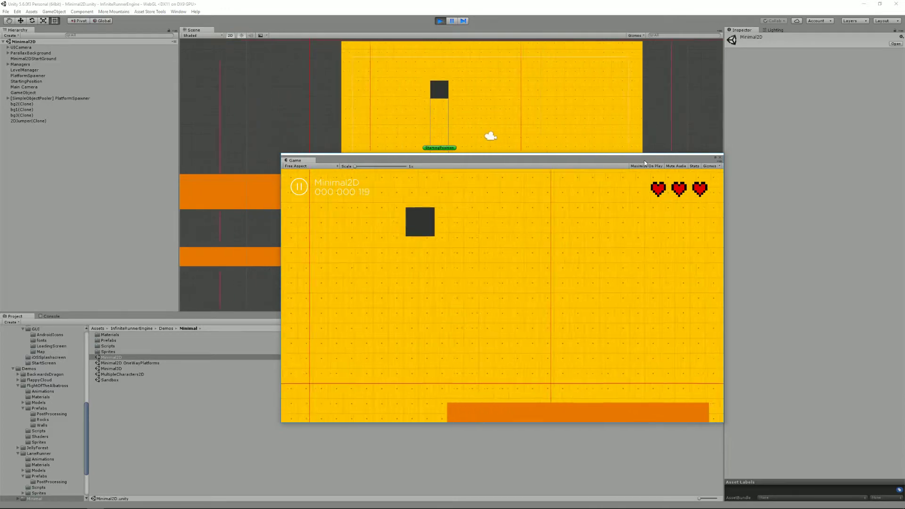
pyautogui.press('space')
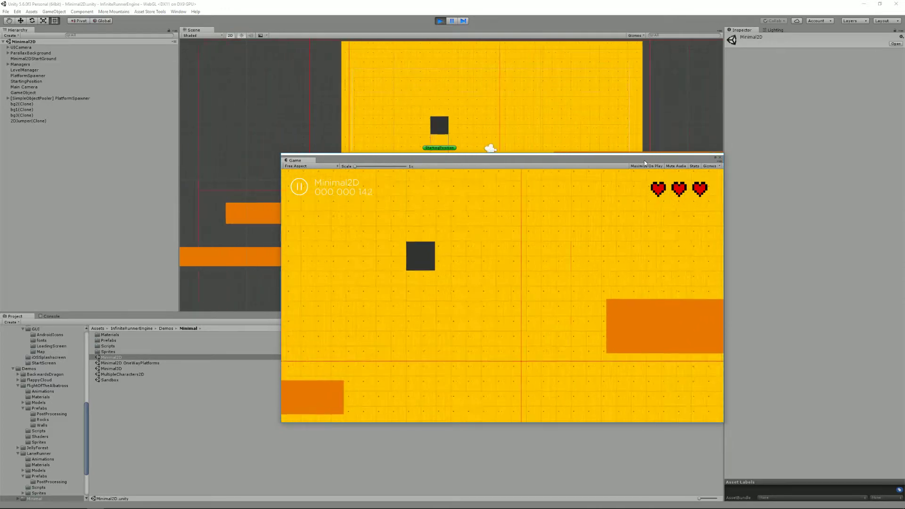
pyautogui.press('space')
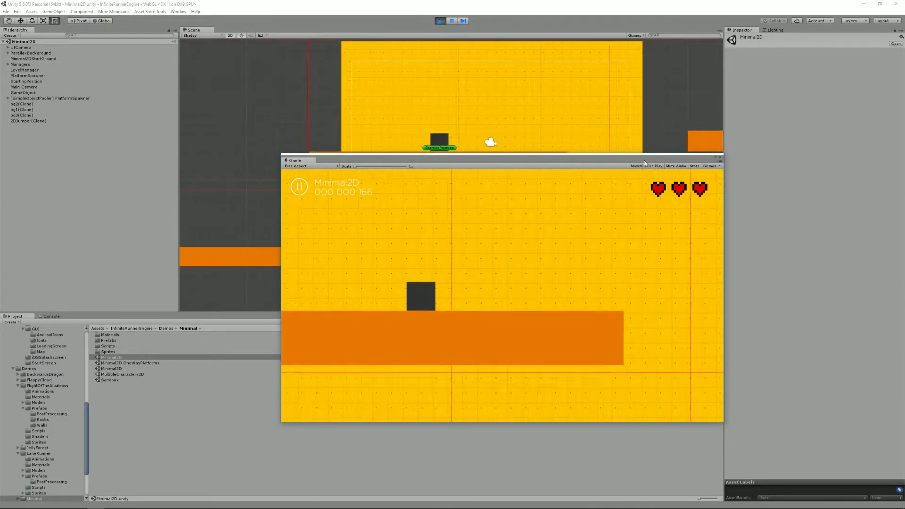
pyautogui.press('space')
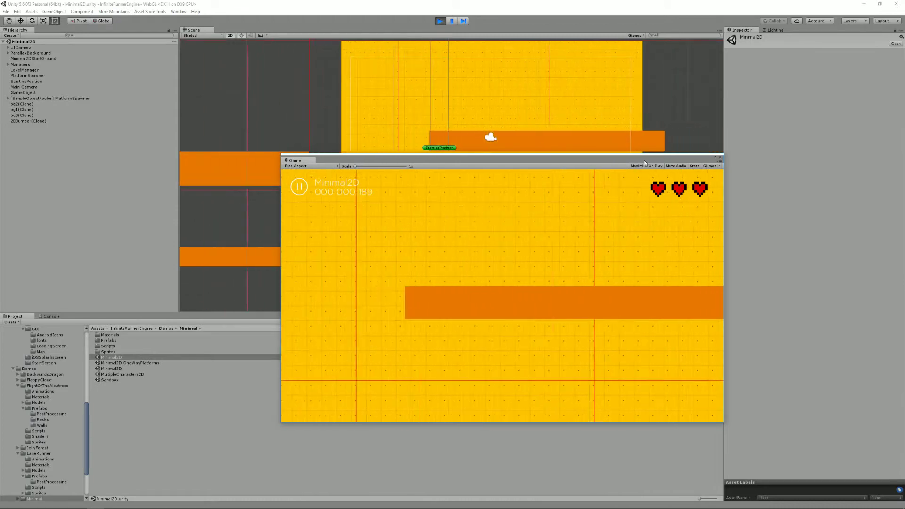
pyautogui.press('space')
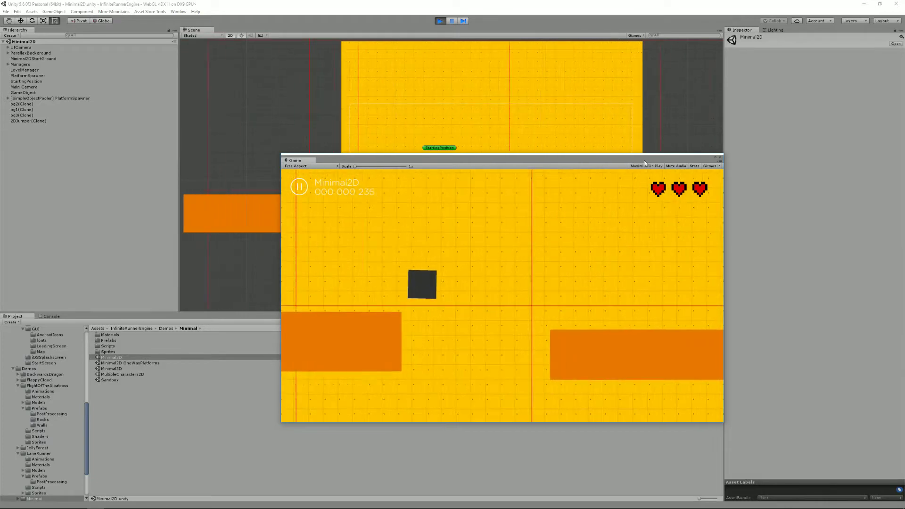
pyautogui.hotkey('ctrl', 'p')
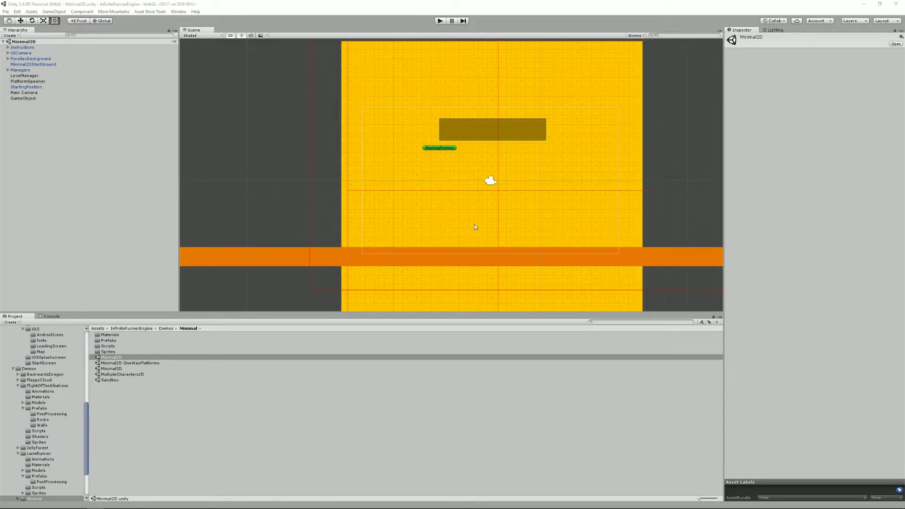
# - Run the Minimal2D scene briefly to view the character in the wider level layout, and stop it
pyautogui.scroll(-5, 431, 246)
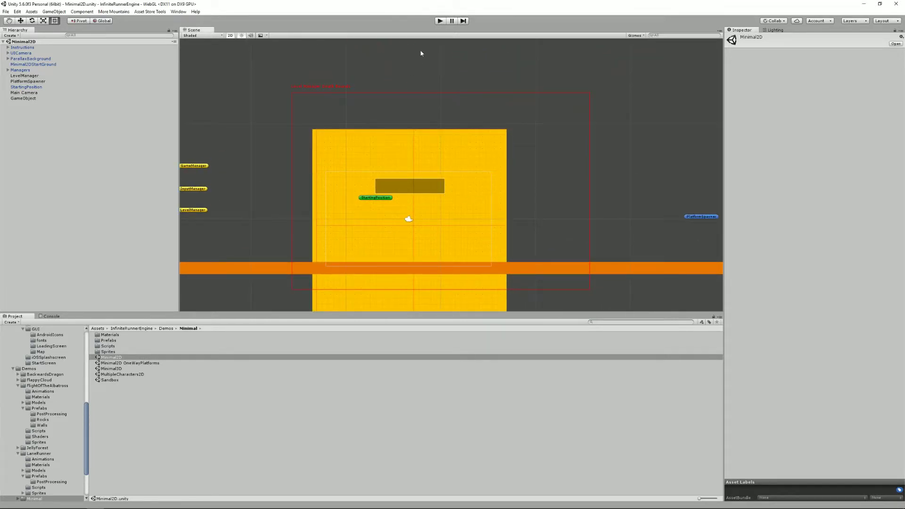
pyautogui.click(438, 22)
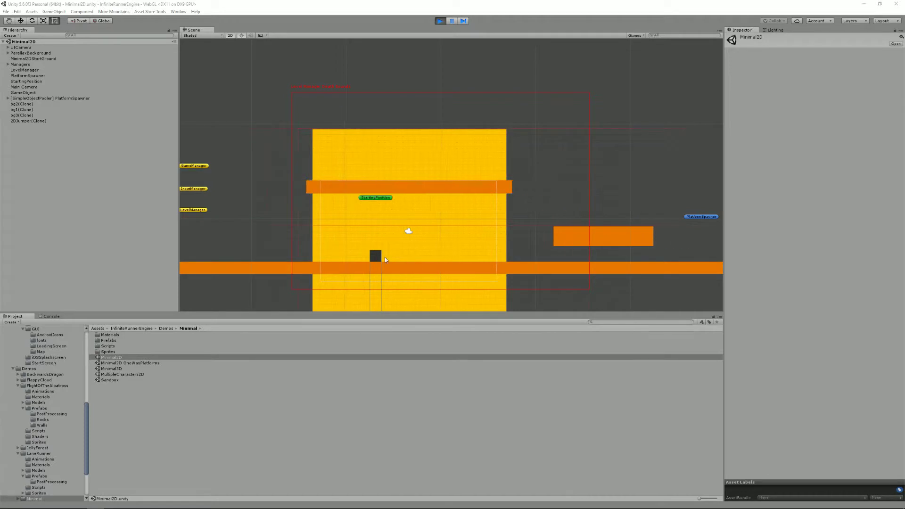
pyautogui.click(440, 22)
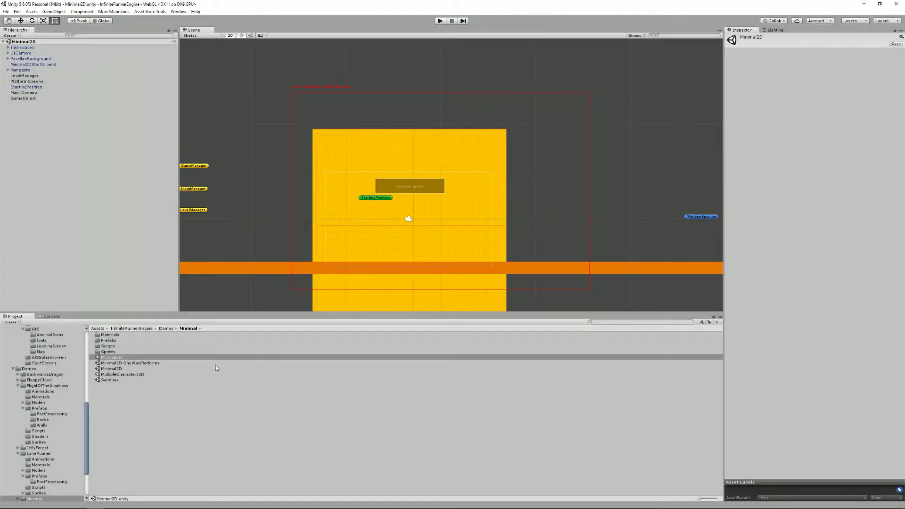
# - Open the demo's Prefabs/Minimal2D folder and inspect the 2DJumper prefab
pyautogui.doubleClick(121, 344)
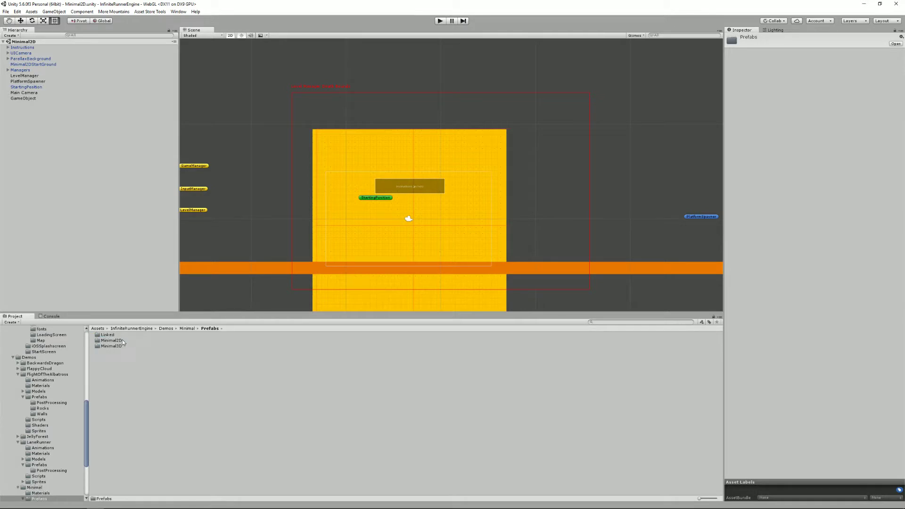
pyautogui.doubleClick(123, 340)
pyautogui.click(120, 335)
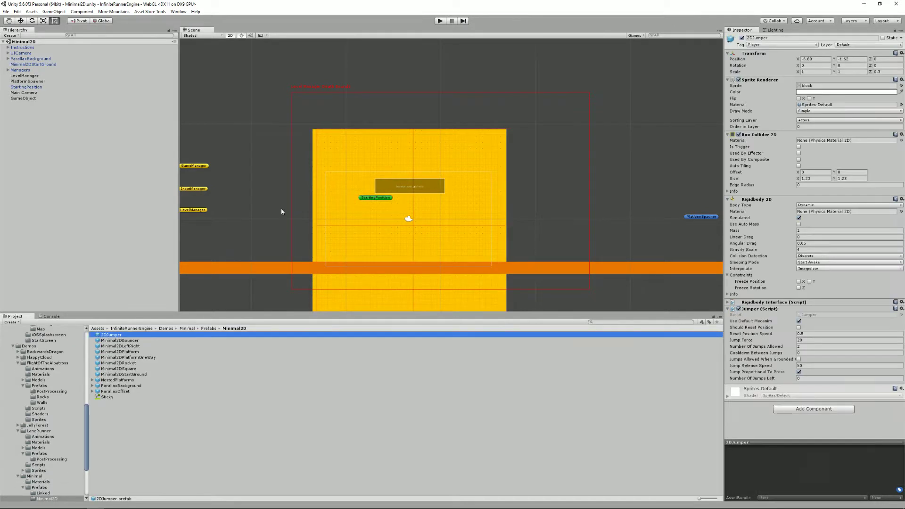
# - Run the scene, inspect the spawned 2DJumper character's components, and stop the game
pyautogui.click(440, 21)
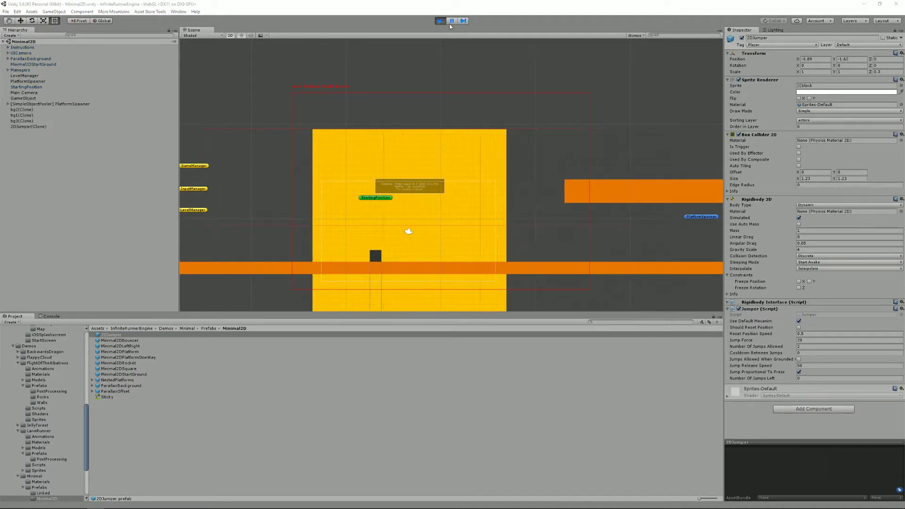
pyautogui.click(375, 256)
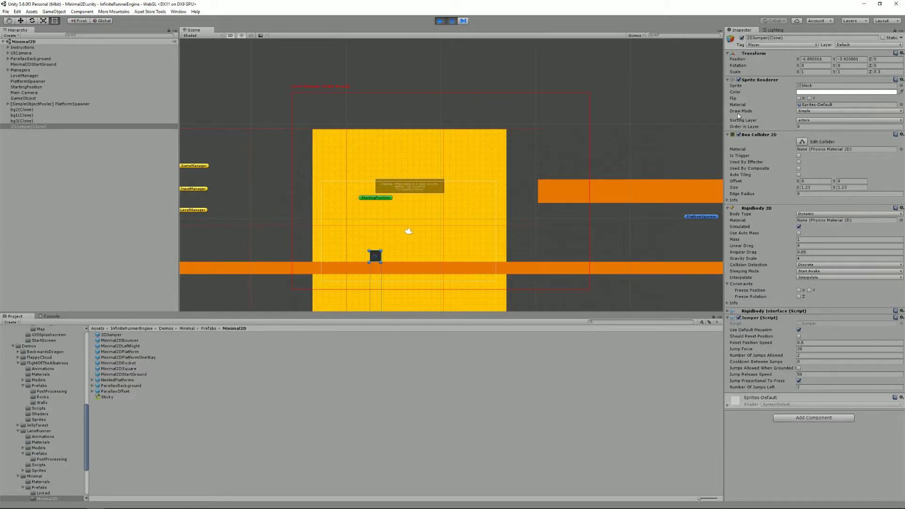
pyautogui.click(439, 21)
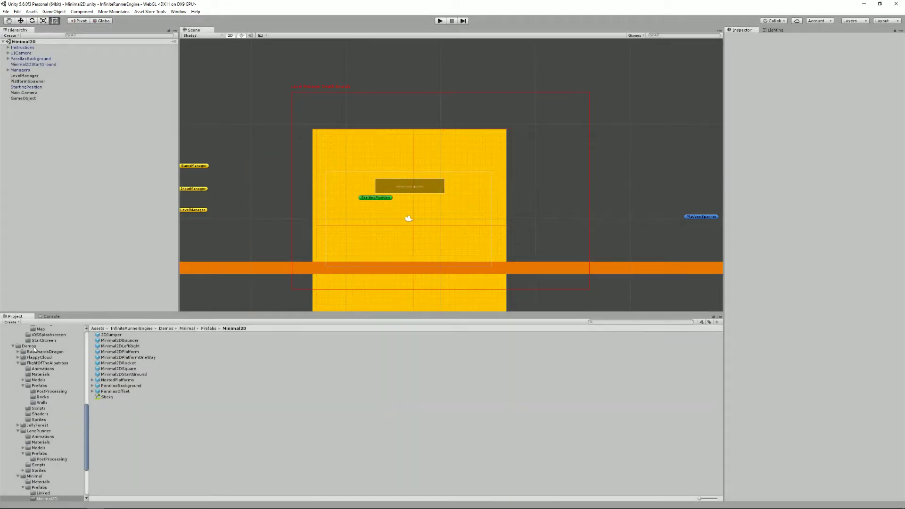
# - Search the project assets for 2djumper and select the 2DJumper prefab
pyautogui.click(29, 346)
pyautogui.click(18, 363)
pyautogui.click(18, 374)
pyautogui.scroll(15, 57, 370)
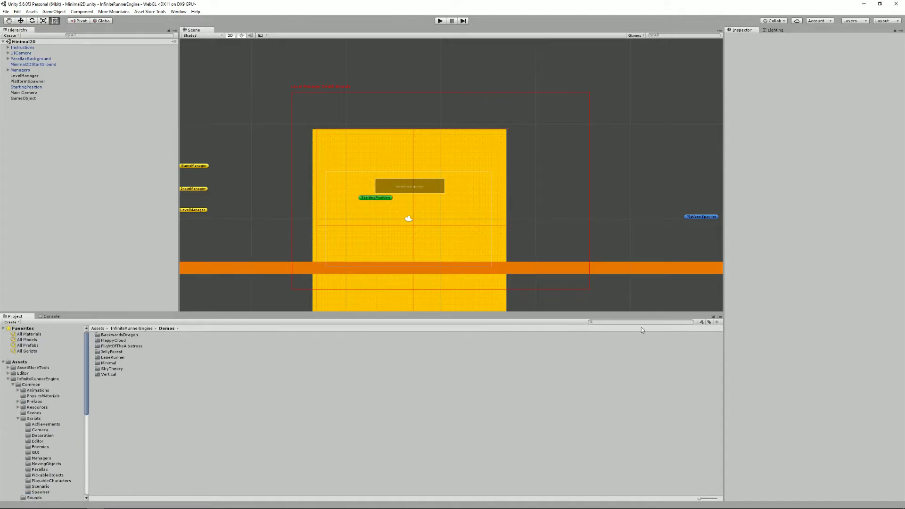
pyautogui.write('2djumper')
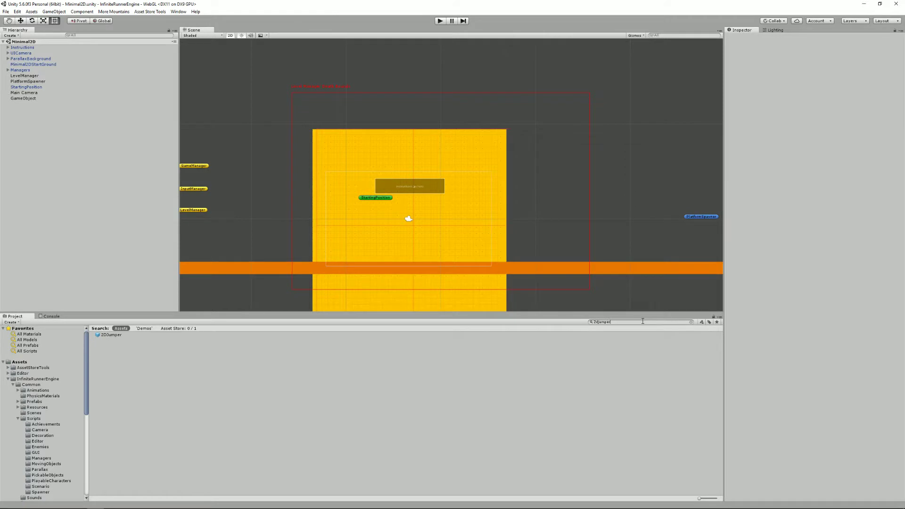
pyautogui.click(118, 335)
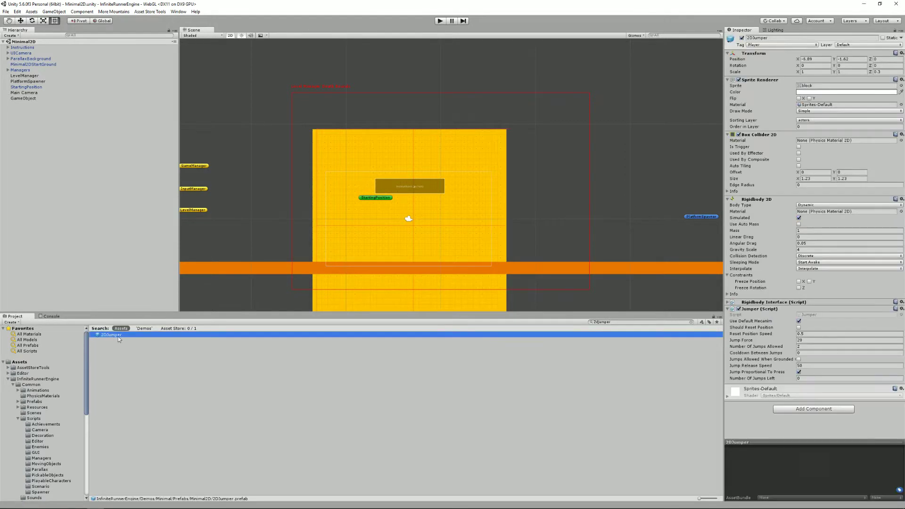
# - Locate the sprite used by the 2DJumper's Sprite Renderer and select the block texture in the Sprites folder
pyautogui.click(808, 86)
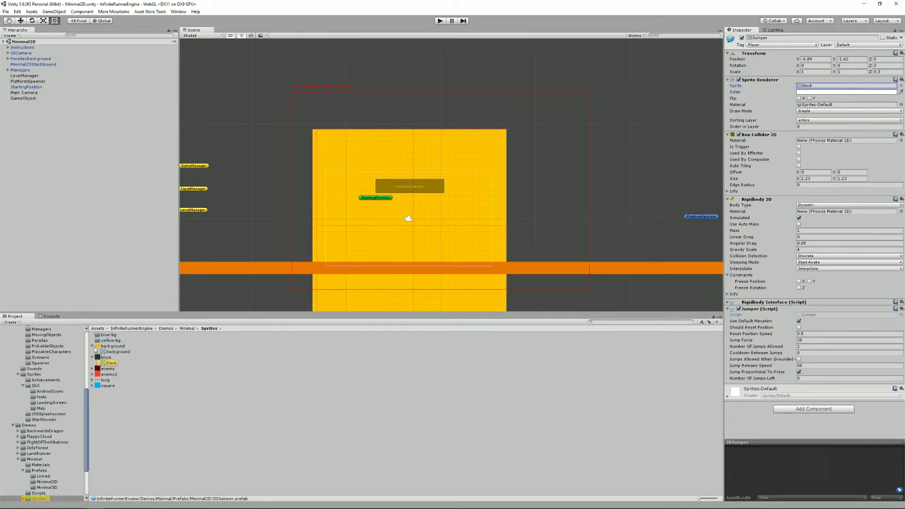
pyautogui.scroll(-3, 49, 445)
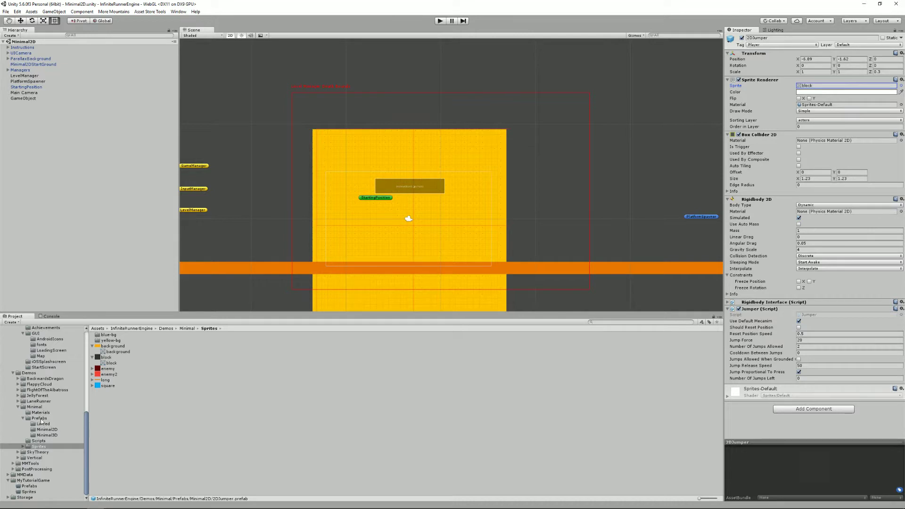
pyautogui.click(110, 357)
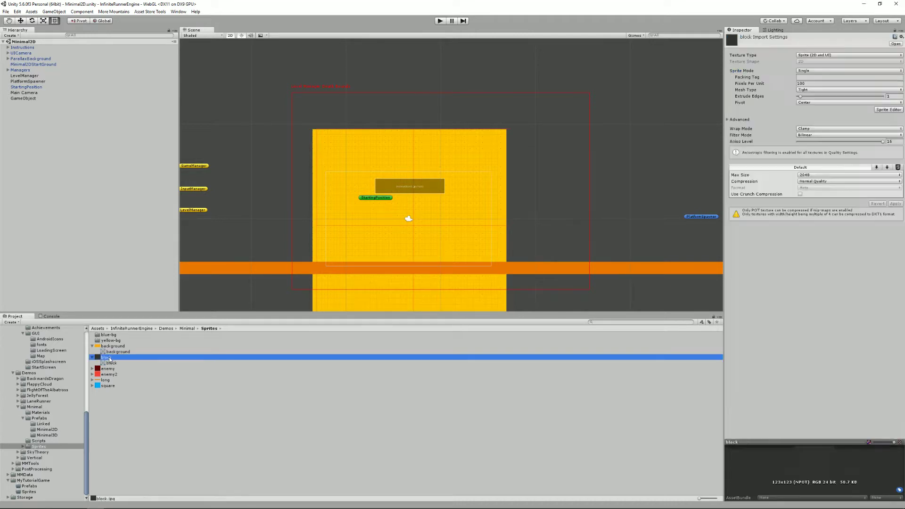
pyautogui.moveTo(105, 361); pyautogui.dragTo(378, 238)
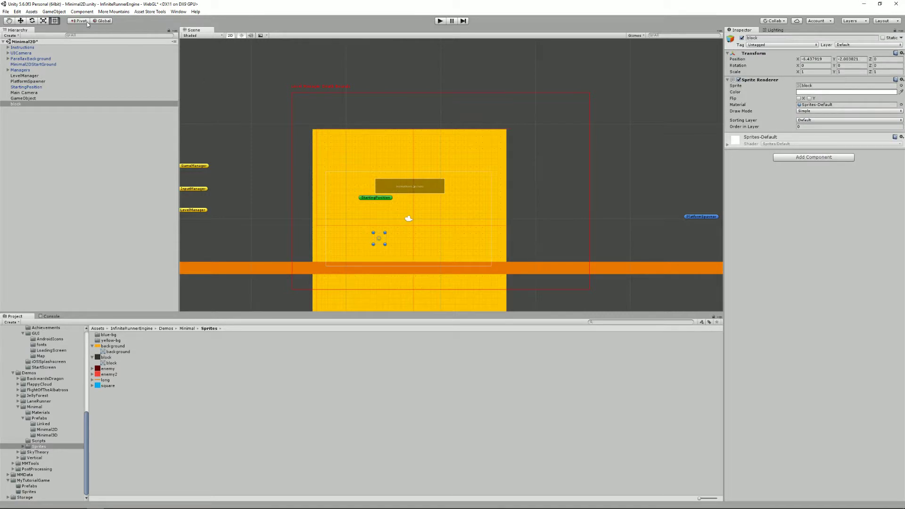
pyautogui.click(20, 21)
pyautogui.moveTo(384, 237); pyautogui.dragTo(279, 199)
pyautogui.click(30, 104)
pyautogui.press('Delete')
# - Reveal the block sprite's file in Explorer and open block.jpg in Photoshop
pyautogui.click(113, 363)
pyautogui.rightClick(117, 366)
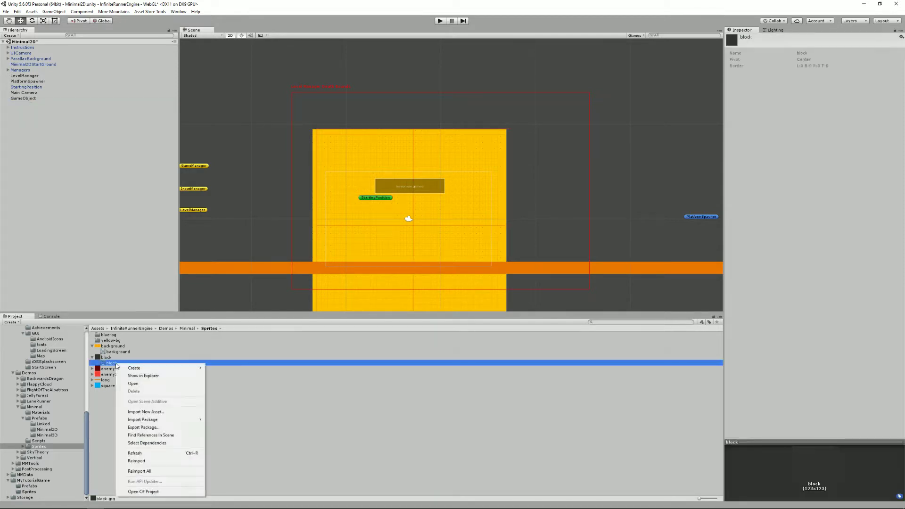
pyautogui.click(138, 376)
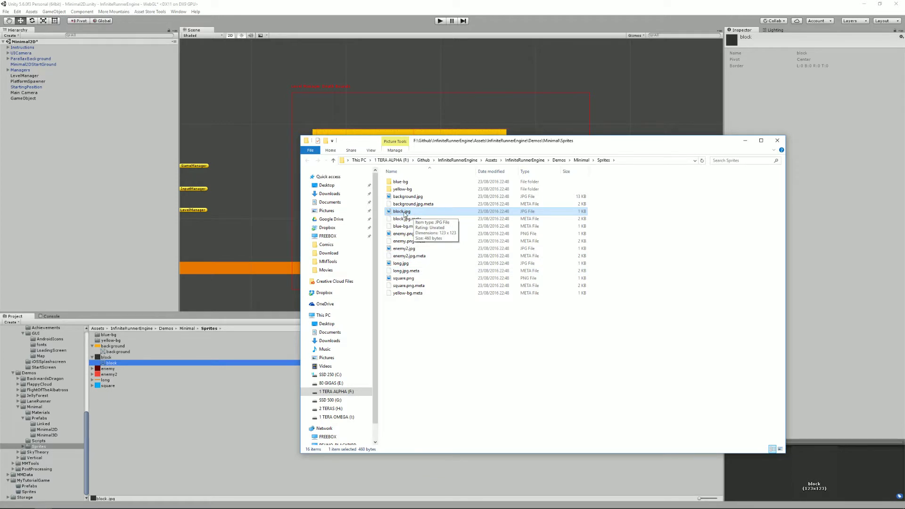
pyautogui.click(112, 502)
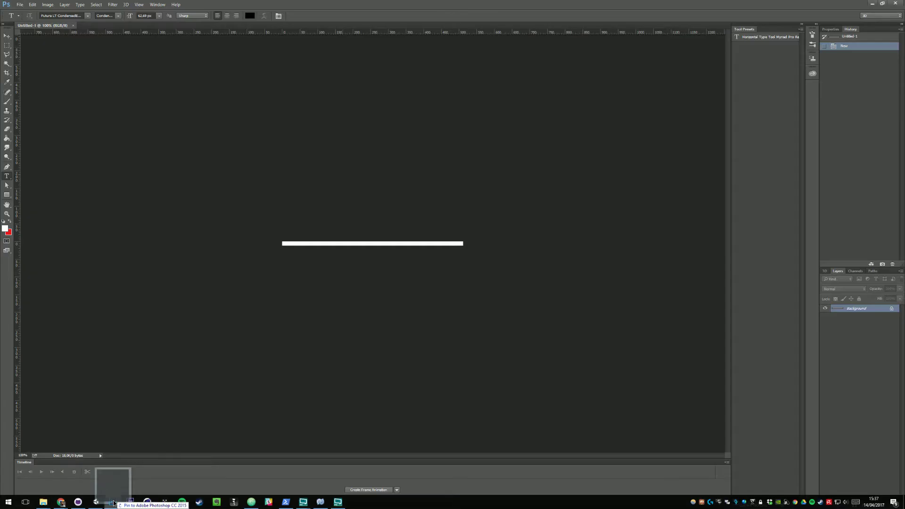
pyautogui.moveTo(113, 503); pyautogui.dragTo(324, 27)
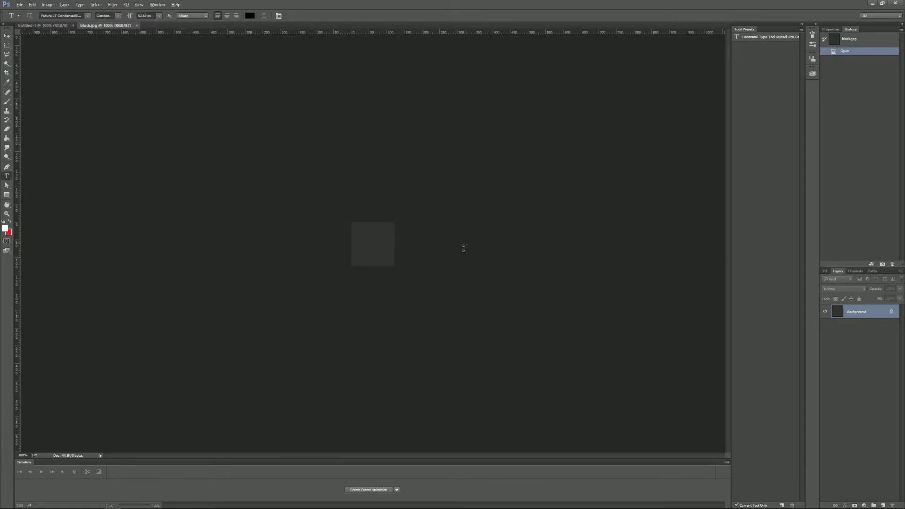
pyautogui.hotkey('alt', 'Tab')
pyautogui.hotkey('alt', 'Tab')
# - Add a new layer above the background of block.jpg and fill it with red using the Paint Bucket
pyautogui.hotkey('ctrl', 'shift', 'n')
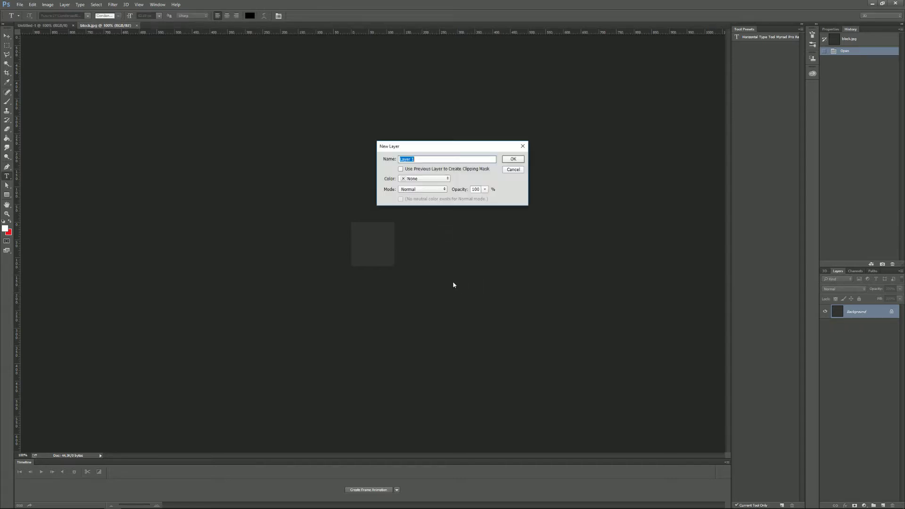
pyautogui.press('Return')
pyautogui.press('b')
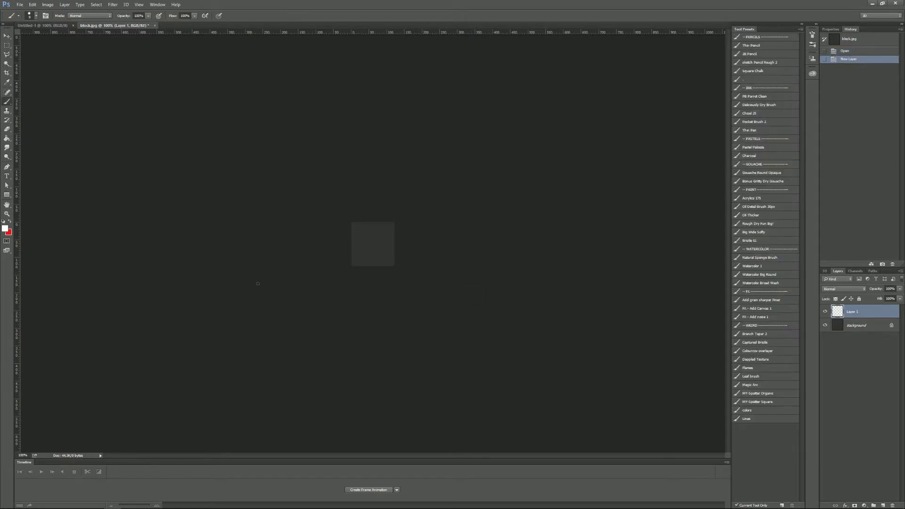
pyautogui.press('g')
pyautogui.press('x')
pyautogui.click(387, 239)
# - Shade the red square on its layer with a rough brush, using black and sampled red at 30% and 50% opacity
pyautogui.press('b')
pyautogui.press('d')
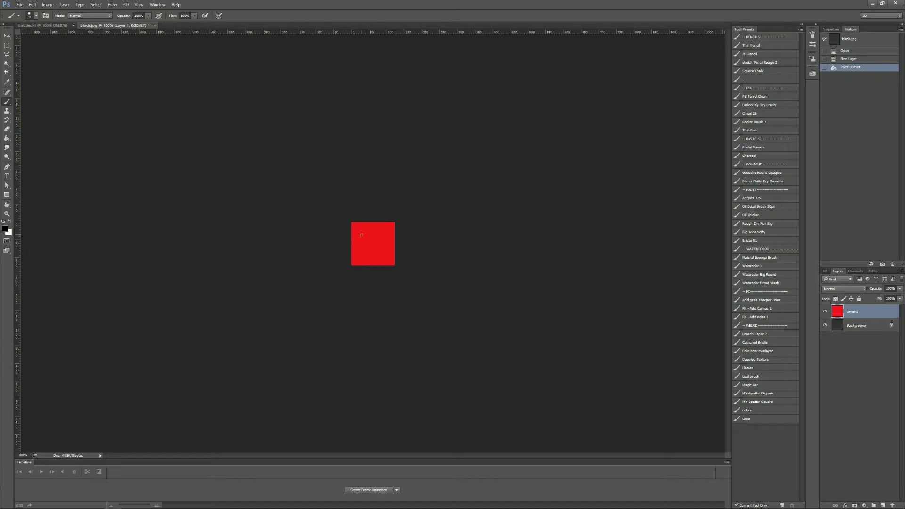
pyautogui.rightClick(368, 254)
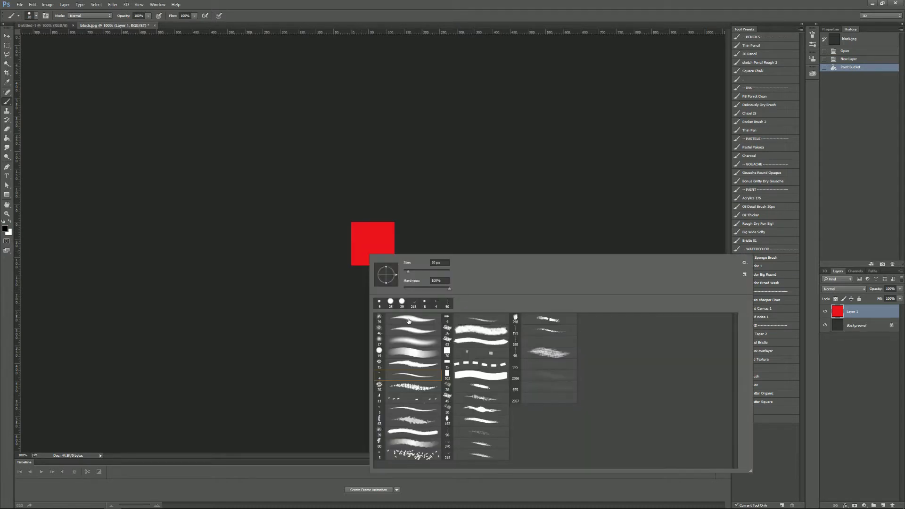
pyautogui.click(414, 248)
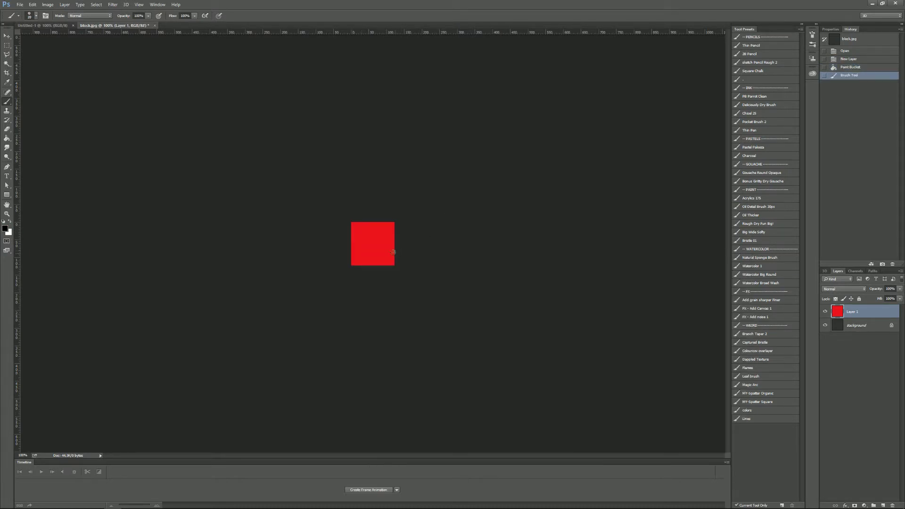
pyautogui.press(']')
pyautogui.press(']')
pyautogui.press('3')
pyautogui.moveTo(358, 260)
pyautogui.mouseDown()
pyautogui.moveTo(342, 236)
pyautogui.moveTo(354, 250)
pyautogui.moveTo(396, 254)
pyautogui.moveTo(348, 236)
pyautogui.moveTo(378, 267)
pyautogui.moveTo(390, 258)
pyautogui.moveTo(384, 267)
pyautogui.moveTo(385, 232)
pyautogui.moveTo(364, 226)
pyautogui.moveTo(393, 252)
pyautogui.moveTo(344, 236)
pyautogui.moveTo(366, 243)
pyautogui.moveTo(344, 247)
pyautogui.moveTo(371, 250)
pyautogui.moveTo(368, 224)
pyautogui.moveTo(374, 247)
pyautogui.mouseUp()
pyautogui.keyDown('alt'); pyautogui.click(380, 236); pyautogui.keyUp('alt')
pyautogui.press('5')
pyautogui.hotkey('ctrl', '+')
pyautogui.hotkey('ctrl', '+')
pyautogui.hotkey('ctrl', '+')
# - Reset the painting colours to default, add a new layer above the shaded red square and choose a small round brush
pyautogui.press('d')
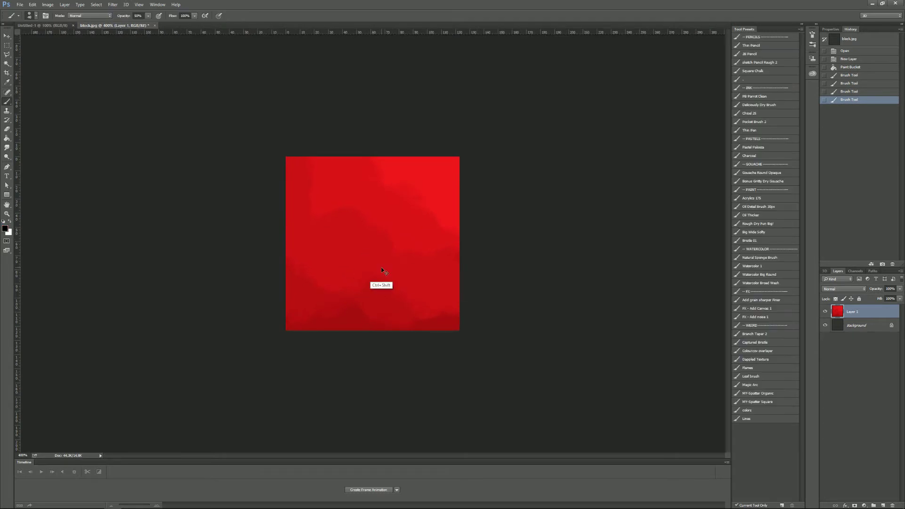
pyautogui.hotkey('ctrl', 'shift', 'n')
pyautogui.press('Return')
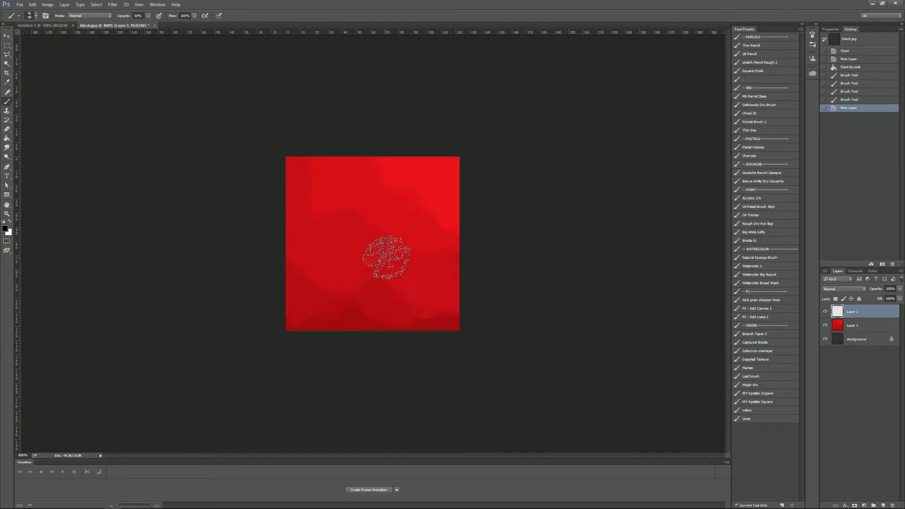
pyautogui.rightClick(395, 245)
pyautogui.click(440, 363)
pyautogui.click(400, 261)
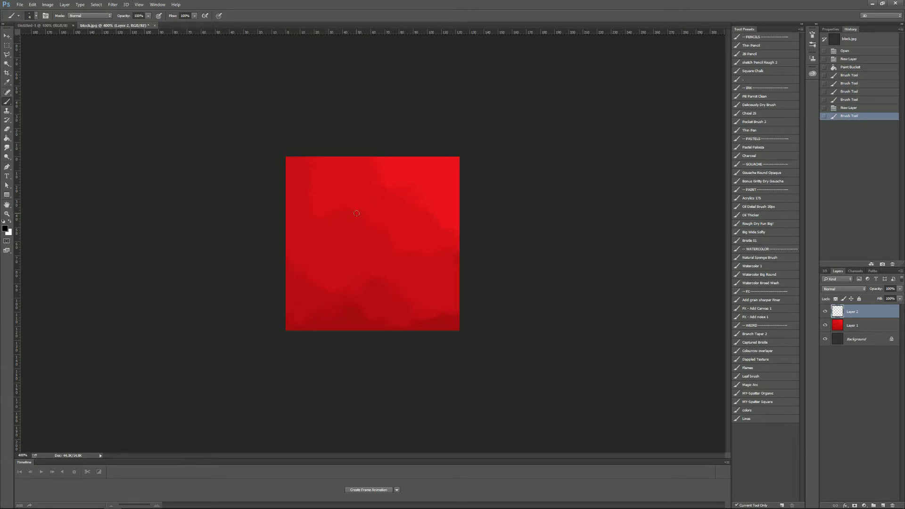
# - Paint two round black eyes side by side in the upper half of the red square using an enlarged round brush
pyautogui.press(']')
pyautogui.press(']')
pyautogui.press(']')
pyautogui.press(']')
pyautogui.press(']')
pyautogui.press(']')
pyautogui.press(']')
pyautogui.press(']')
pyautogui.click(349, 208)
pyautogui.click(348, 207)
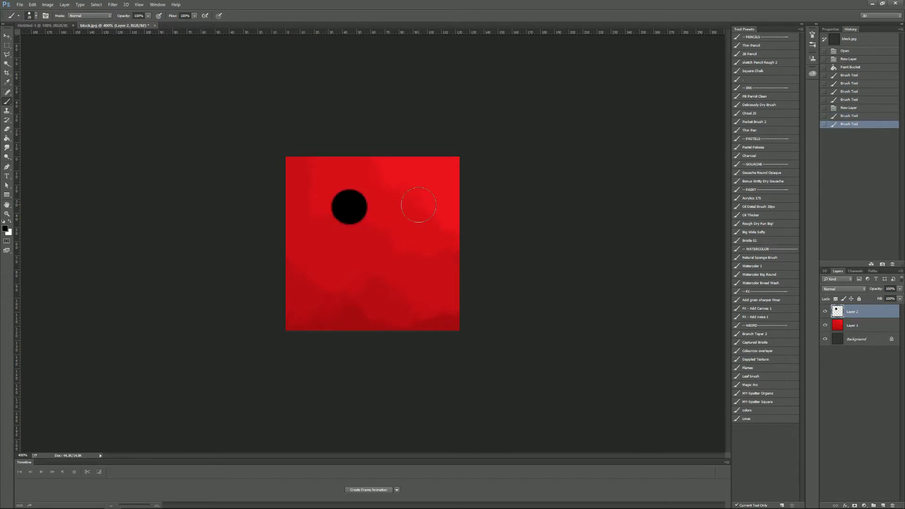
pyautogui.click(420, 205)
# - Paint one large and two small white highlights in each black eye using a smaller brush
pyautogui.press('x')
pyautogui.press('[')
pyautogui.press('[')
pyautogui.press('[')
pyautogui.press('[')
pyautogui.moveTo(340, 201); pyautogui.dragTo(342, 198)
pyautogui.click(352, 218)
pyautogui.click(358, 215)
pyautogui.moveTo(410, 200); pyautogui.dragTo(413, 196)
pyautogui.click(424, 216)
pyautogui.click(430, 213)
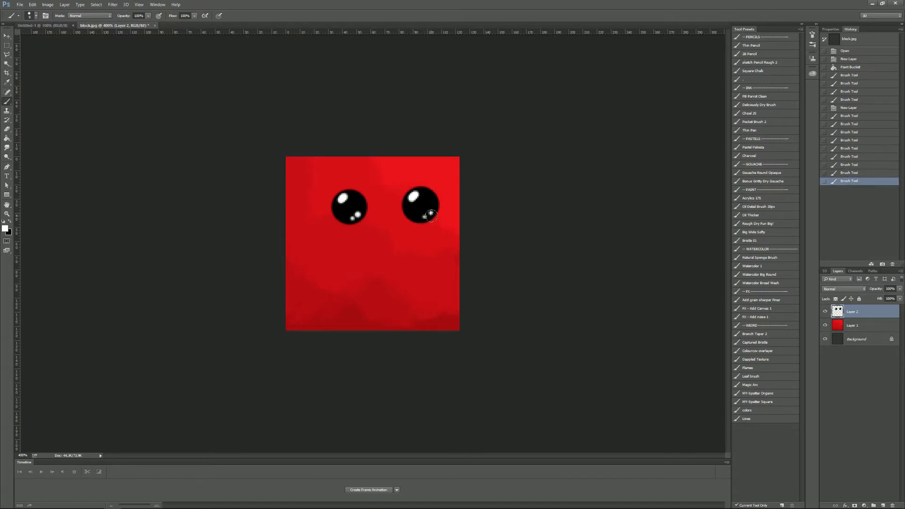
# - Paint a small dark red smiling mouth with a lighter red spot inside, between and just below the eyes
pyautogui.keyDown('alt'); pyautogui.click(423, 203); pyautogui.keyUp('alt')
pyautogui.moveTo(375, 227)
pyautogui.mouseDown()
pyautogui.moveTo(400, 230)
pyautogui.moveTo(382, 230)
pyautogui.mouseUp()
pyautogui.keyDown('alt'); pyautogui.click(389, 209); pyautogui.keyUp('alt')
pyautogui.press('0')
# - Paint faint cheeks beneath both eyes with the sampled dark red of the mouth at 30% opacity
pyautogui.keyDown('alt'); pyautogui.click(397, 230); pyautogui.keyUp('alt')
pyautogui.press('3')
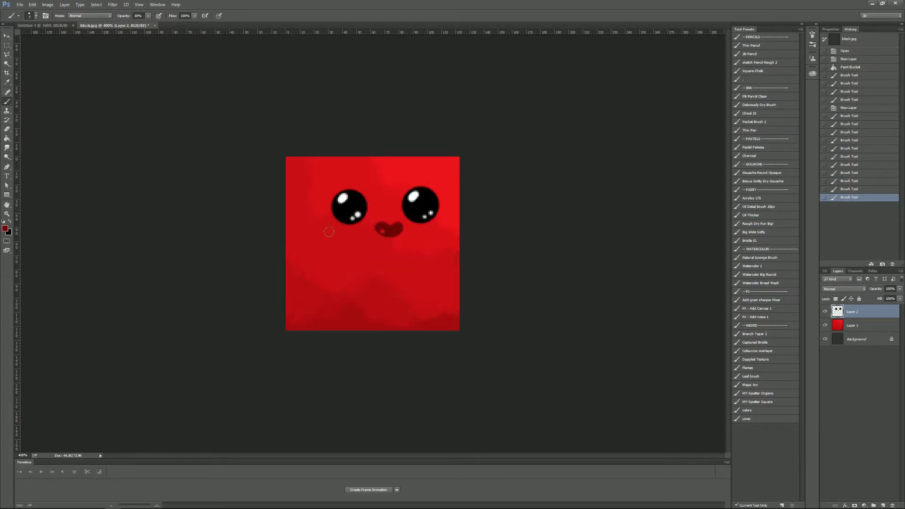
pyautogui.moveTo(327, 231); pyautogui.dragTo(347, 232)
pyautogui.moveTo(441, 229); pyautogui.dragTo(443, 230)
pyautogui.press('z')
pyautogui.moveTo(412, 268)
pyautogui.mouseDown()
pyautogui.moveTo(418, 282)
pyautogui.moveTo(407, 302)
pyautogui.mouseUp()
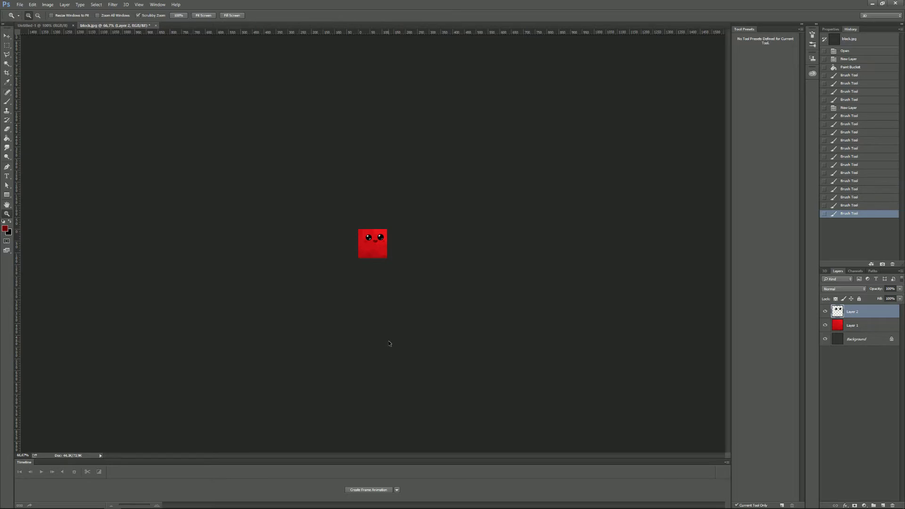
# - Export the image for web as a JPEG, replacing block.jpg in Assets/InfiniteRunnerEngine/Demos/Minimal/Sprites
pyautogui.hotkey('ctrl', 'alt', 'shift', 's')
pyautogui.press('Return')
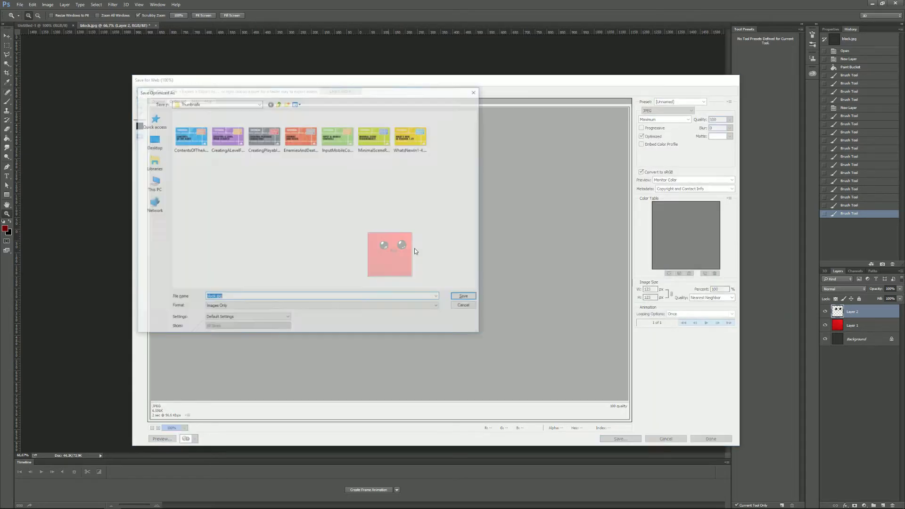
pyautogui.click(278, 103)
pyautogui.click(278, 104)
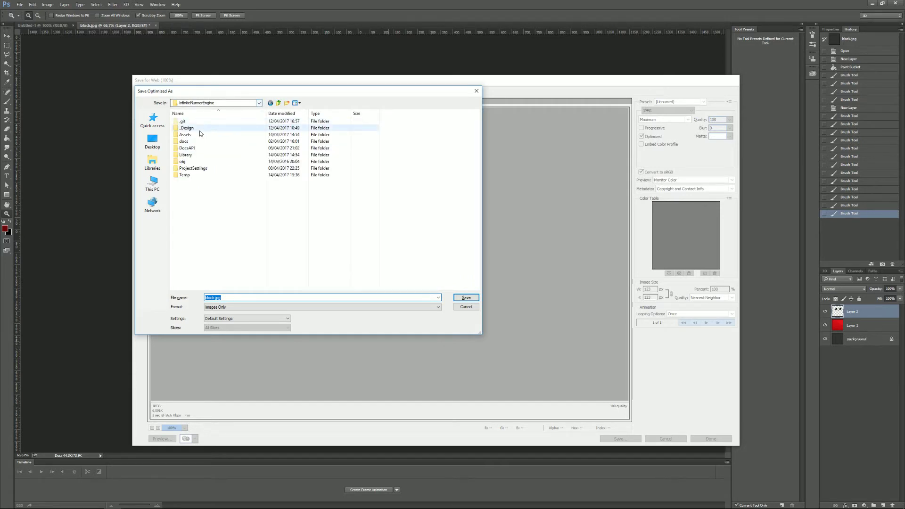
pyautogui.doubleClick(198, 135)
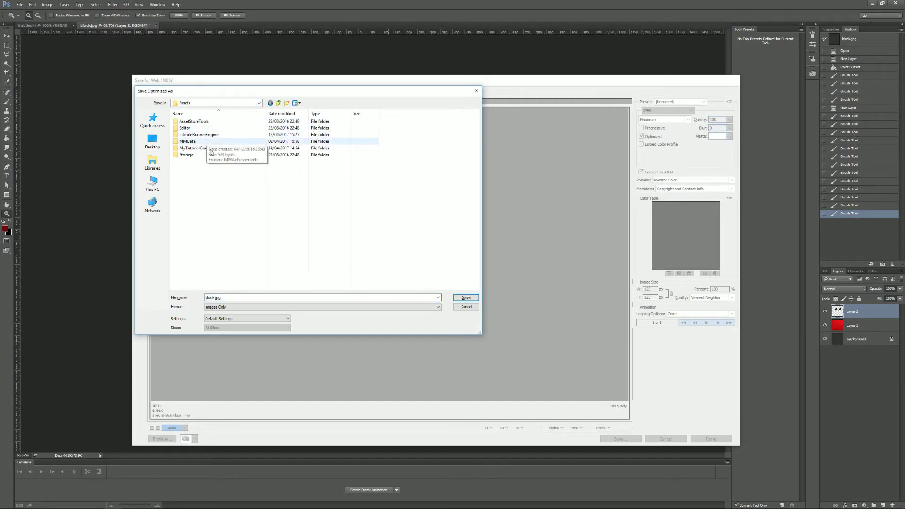
pyautogui.doubleClick(213, 135)
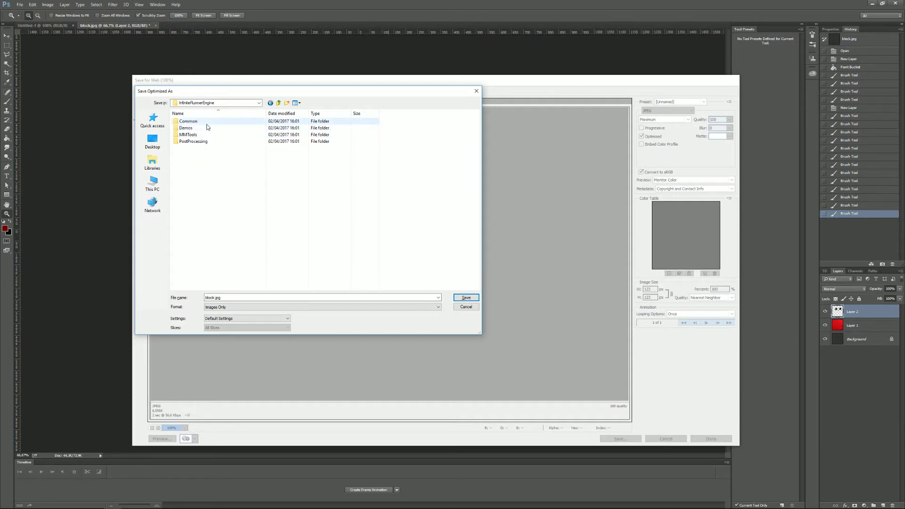
pyautogui.doubleClick(207, 128)
pyautogui.doubleClick(202, 154)
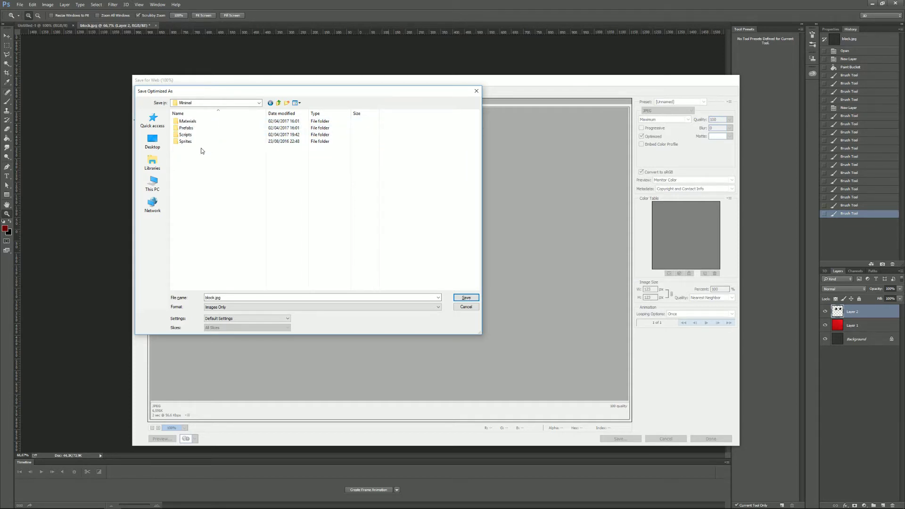
pyautogui.doubleClick(199, 141)
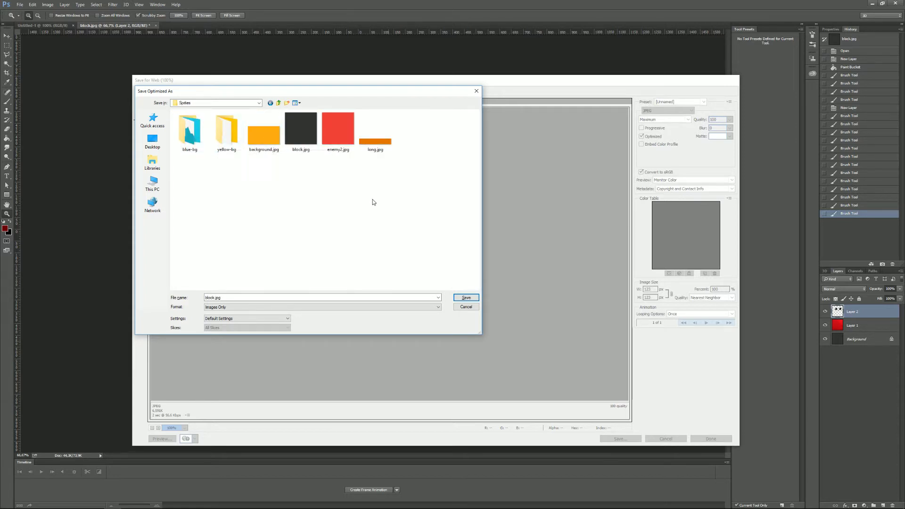
pyautogui.click(307, 131)
pyautogui.doubleClick(308, 131)
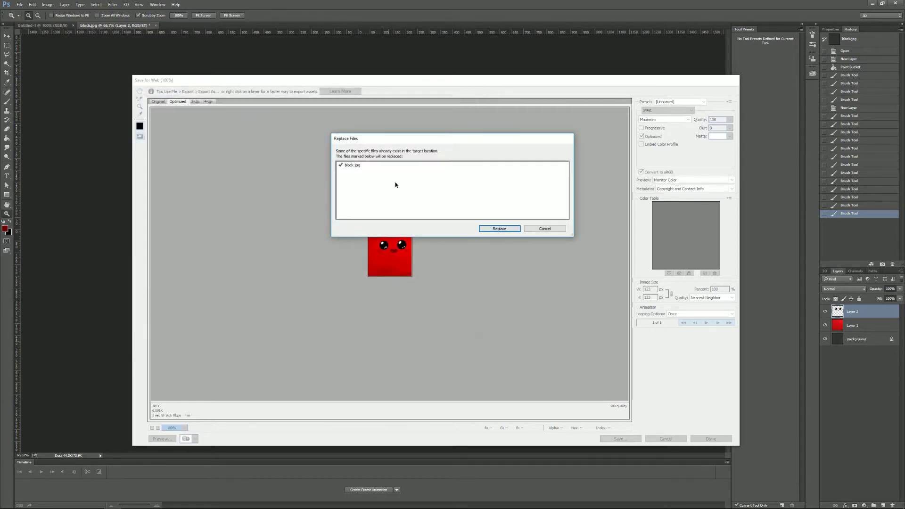
pyautogui.click(499, 228)
# - Switch to Unity and play-test the Minimal2D scene, making the repainted block jump between platforms, and stop the game
pyautogui.moveTo(145, 499)
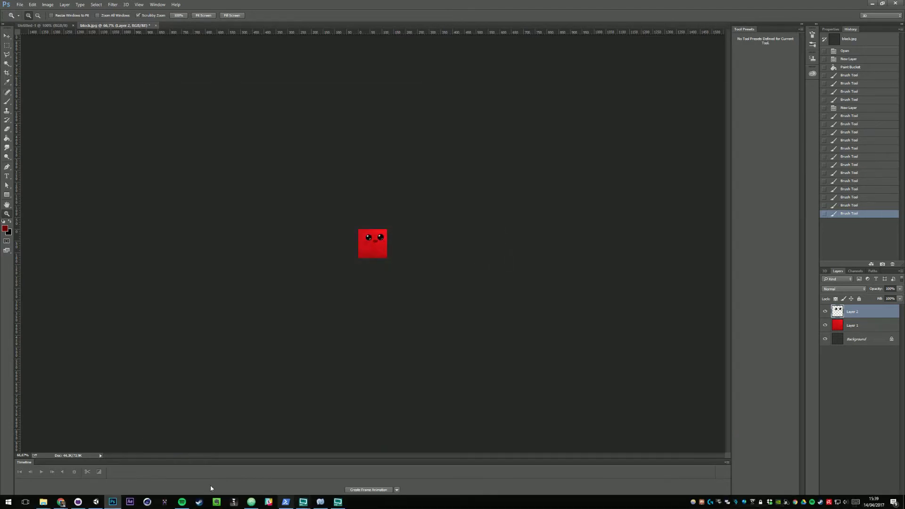
pyautogui.click(95, 501)
pyautogui.click(441, 21)
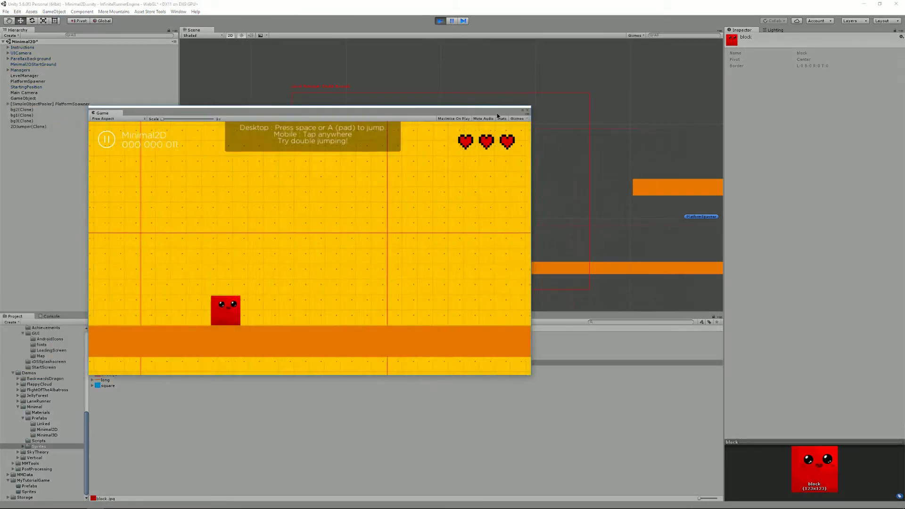
pyautogui.press('space')
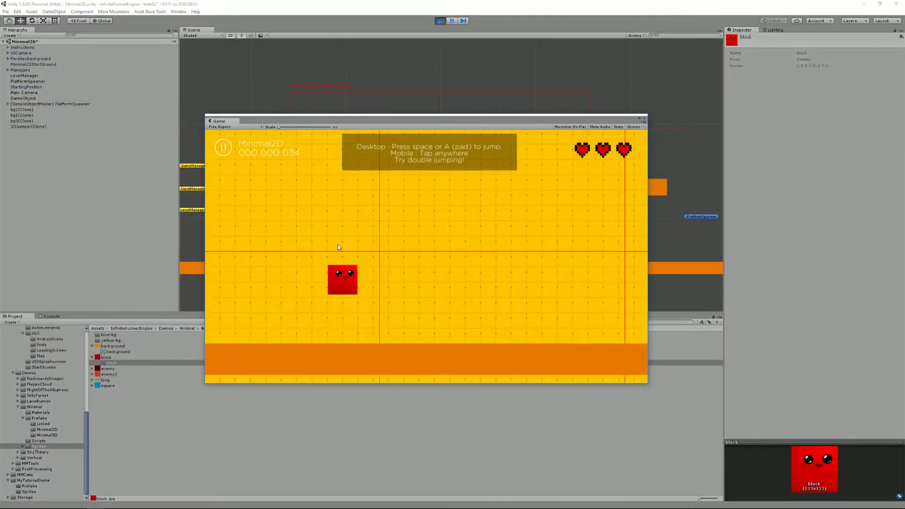
pyautogui.press('space')
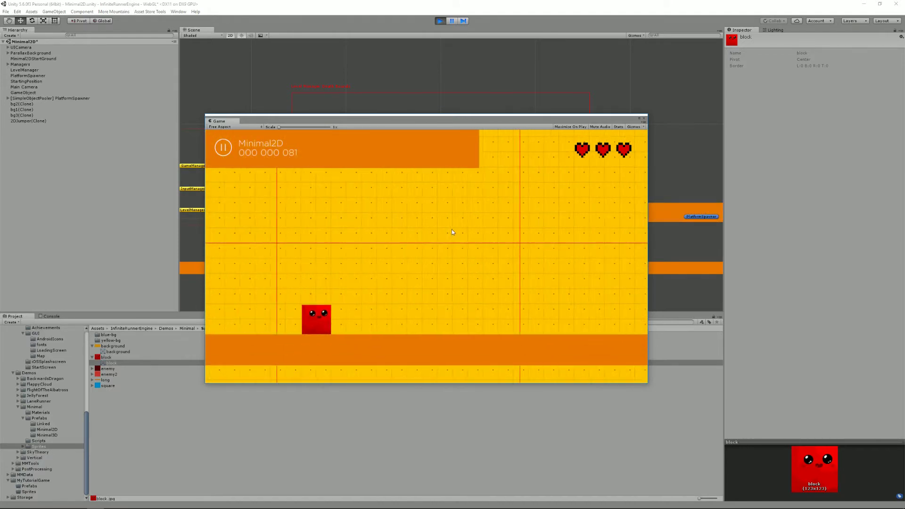
pyautogui.press('space')
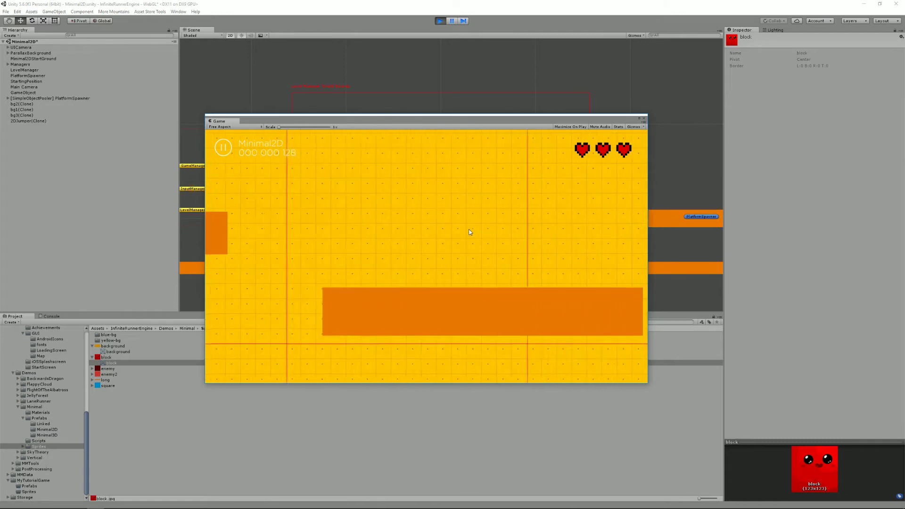
pyautogui.press('space')
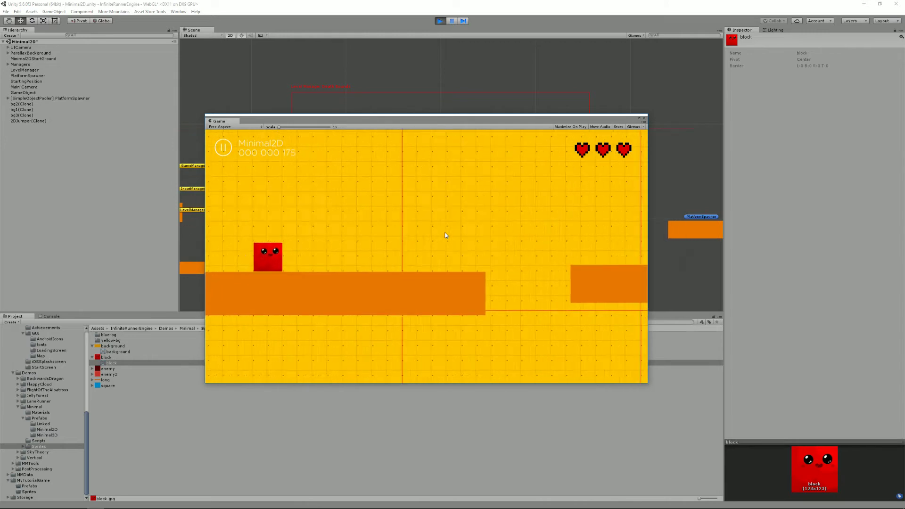
pyautogui.press('space')
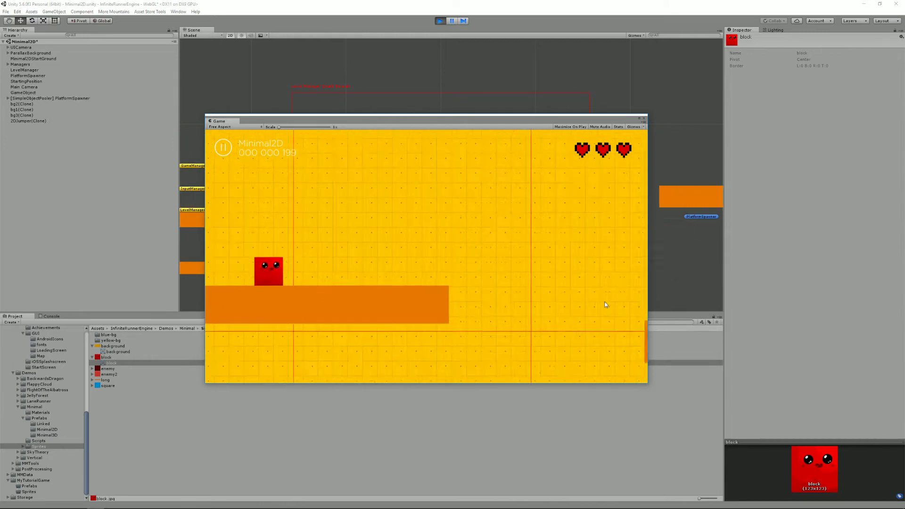
pyautogui.press('space')
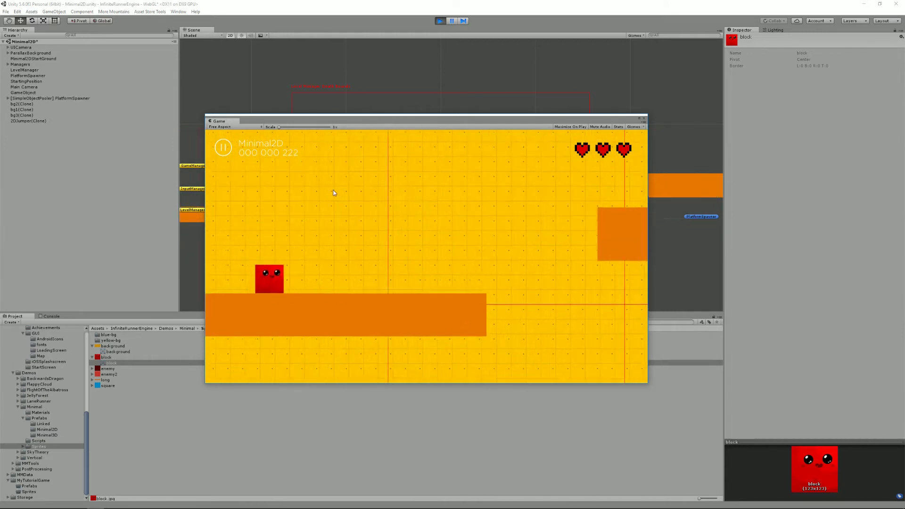
pyautogui.press('space')
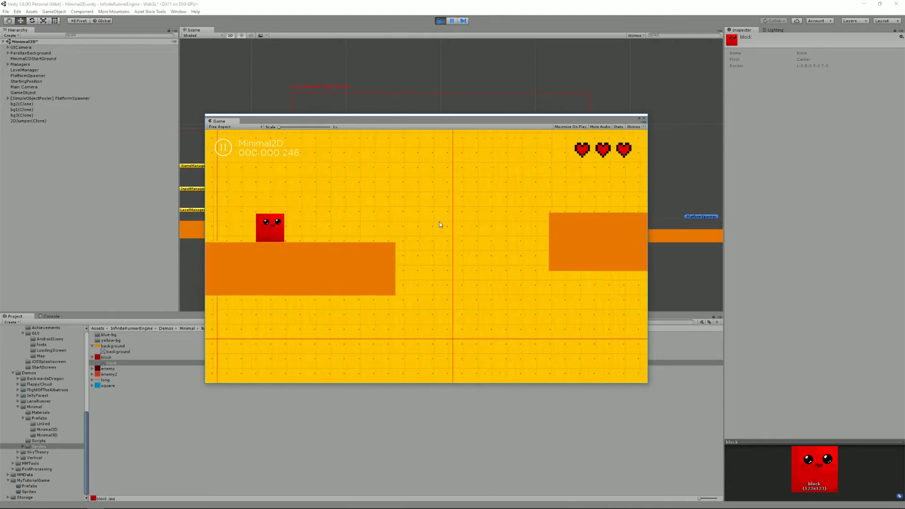
pyautogui.press('space')
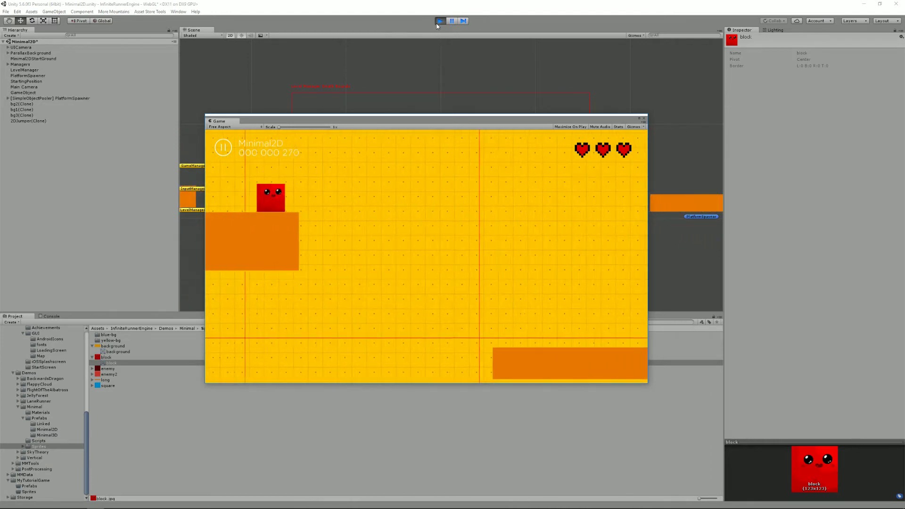
pyautogui.press('space')
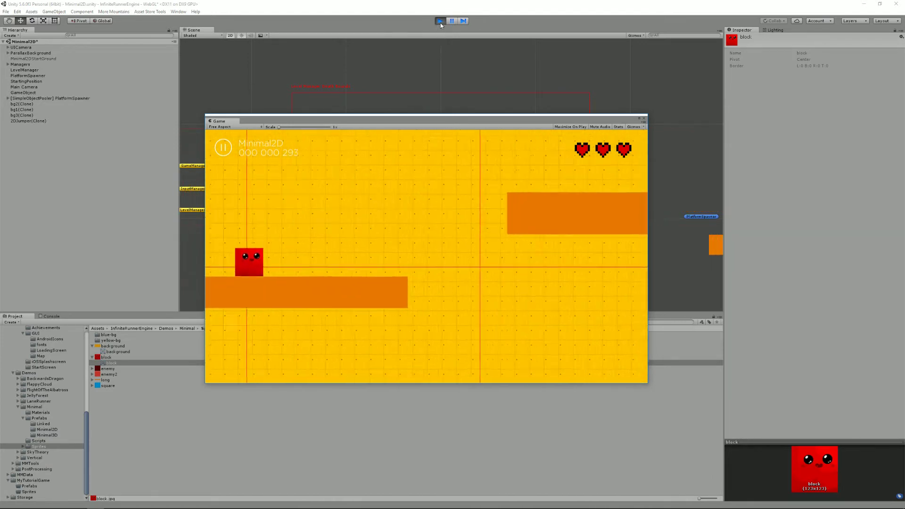
pyautogui.press('space')
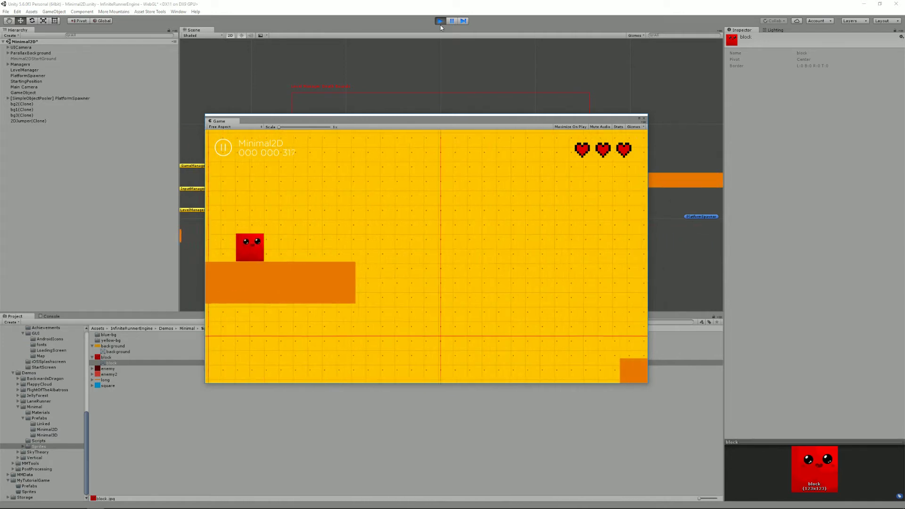
pyautogui.press('space')
pyautogui.press('space')
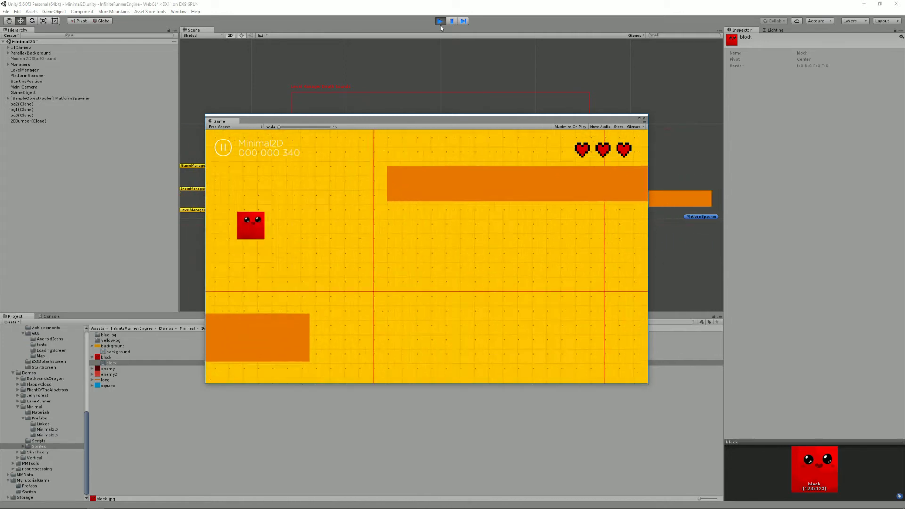
pyautogui.click(440, 21)
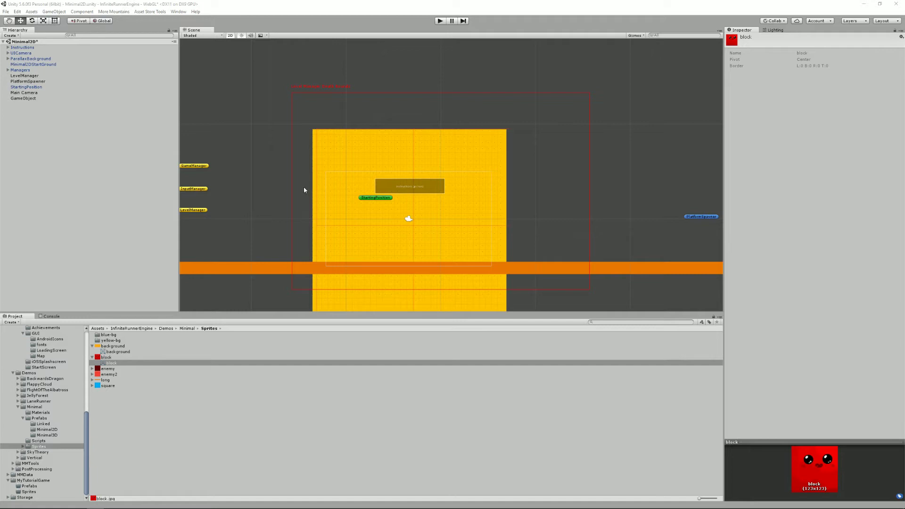
# - Open the Minimal2D prefabs folder of the Minimal demo in the project assets
pyautogui.moveTo(247, 220); pyautogui.dragTo(229, 196, button='middle')
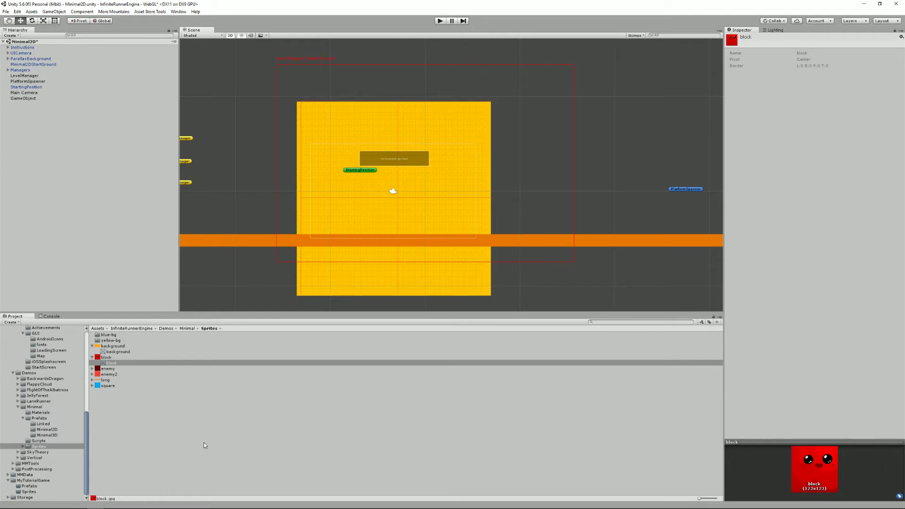
pyautogui.click(47, 429)
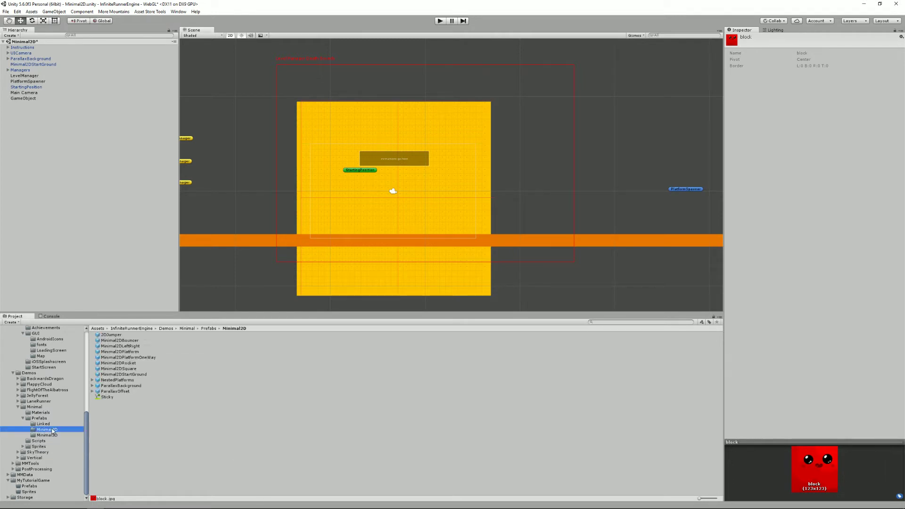
pyautogui.moveTo(127, 335); pyautogui.dragTo(388, 217)
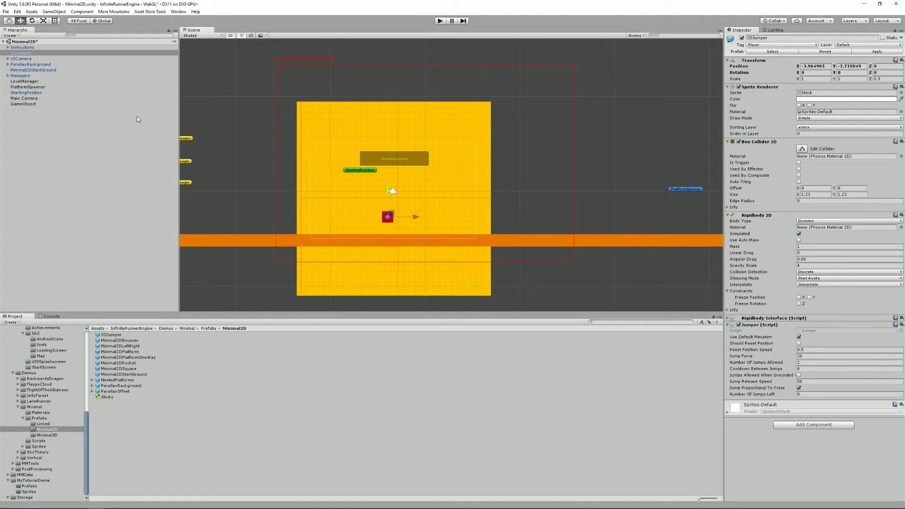
pyautogui.click(24, 56)
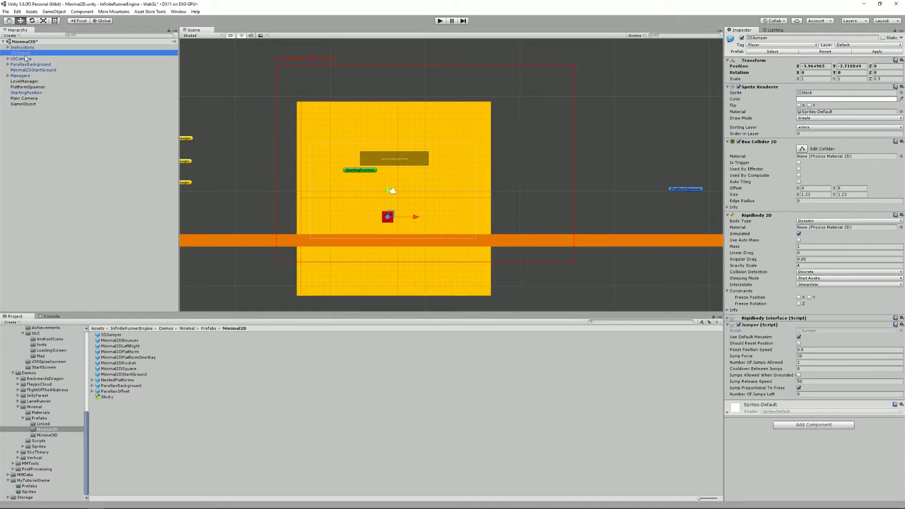
pyautogui.press('Delete')
# - Set the 2DJumper prefab's Number Of Jumps Allowed to 5 and Cooldown Between Jumps to 1
pyautogui.click(113, 335)
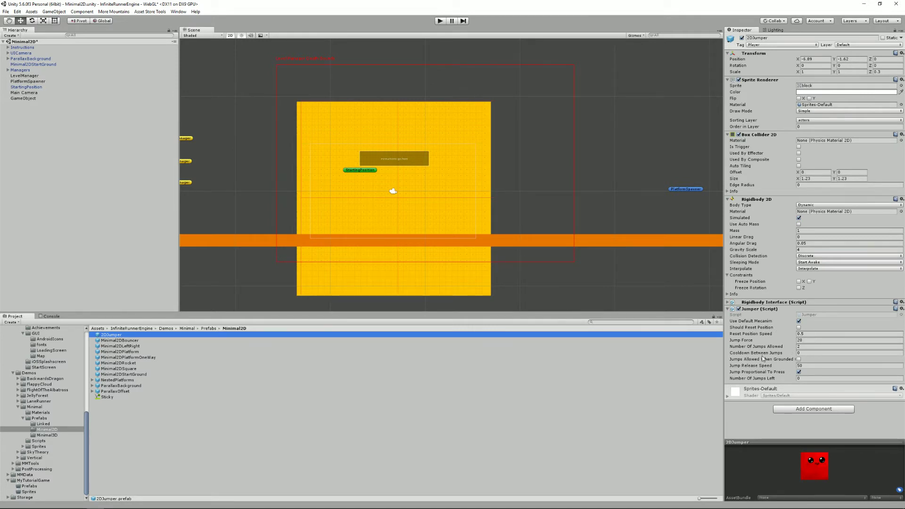
pyautogui.click(806, 346)
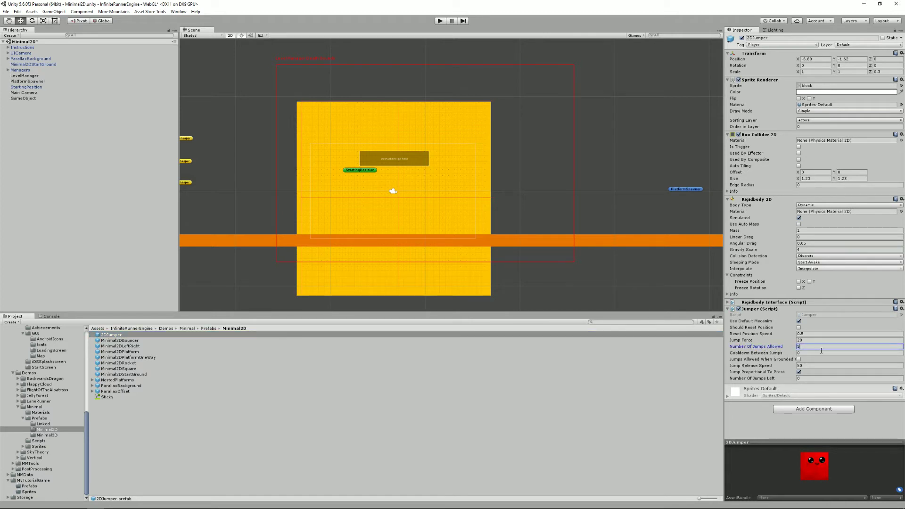
pyautogui.click(804, 353)
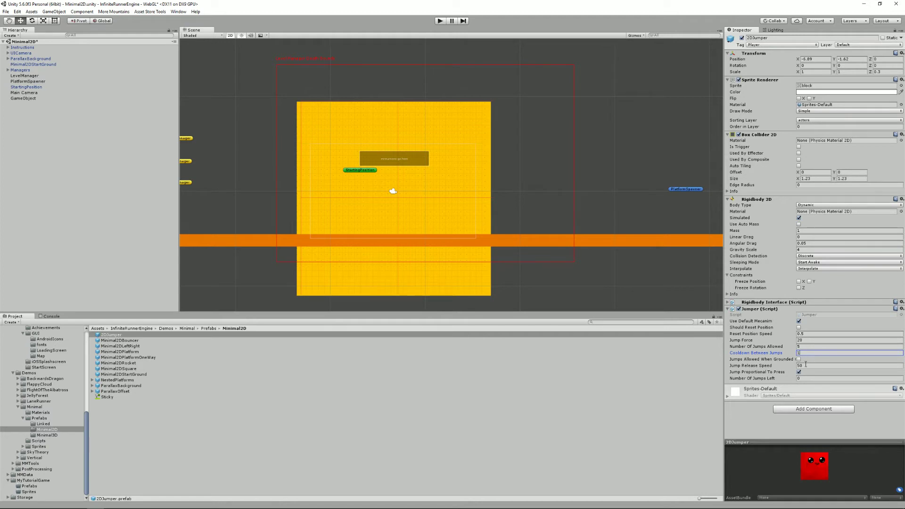
# - Set the 2DJumper prefab's Jump Force to 30 and its Rigidbody 2D Gravity Scale to 6
pyautogui.click(810, 341)
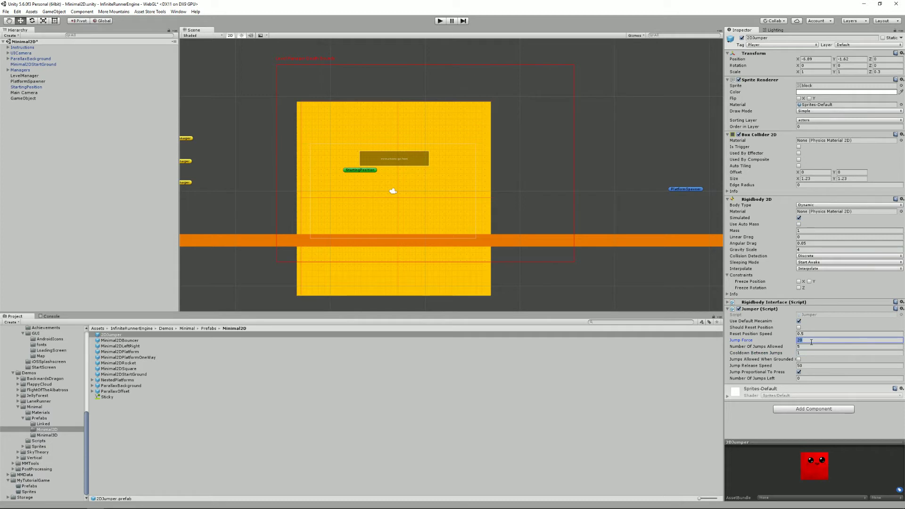
pyautogui.write('30')
pyautogui.click(806, 250)
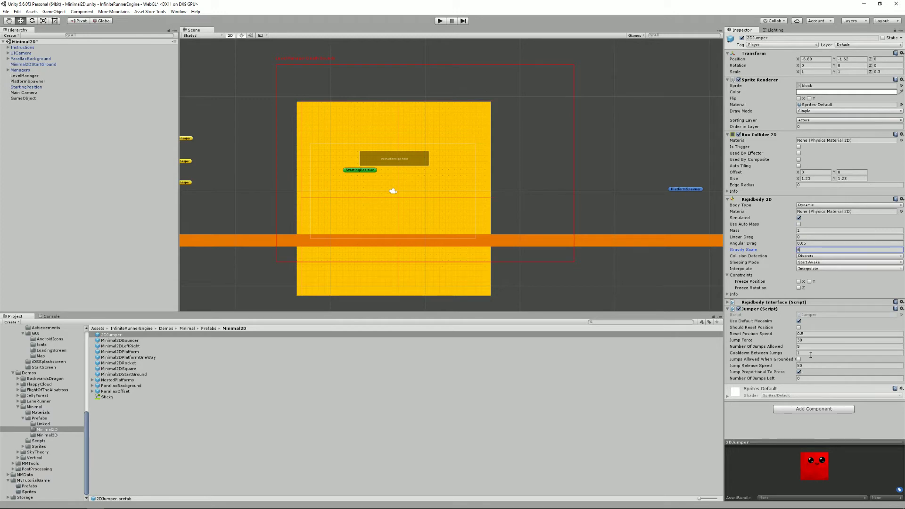
# - Play-test the Minimal2D scene with the stronger jump and gravity, making the block jump repeatedly, and stop the game
pyautogui.click(440, 22)
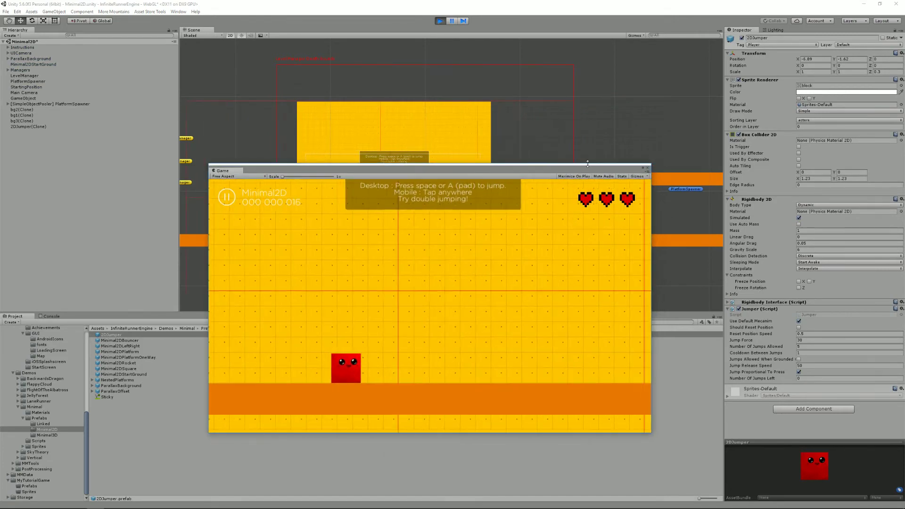
pyautogui.press('space')
pyautogui.press('space')
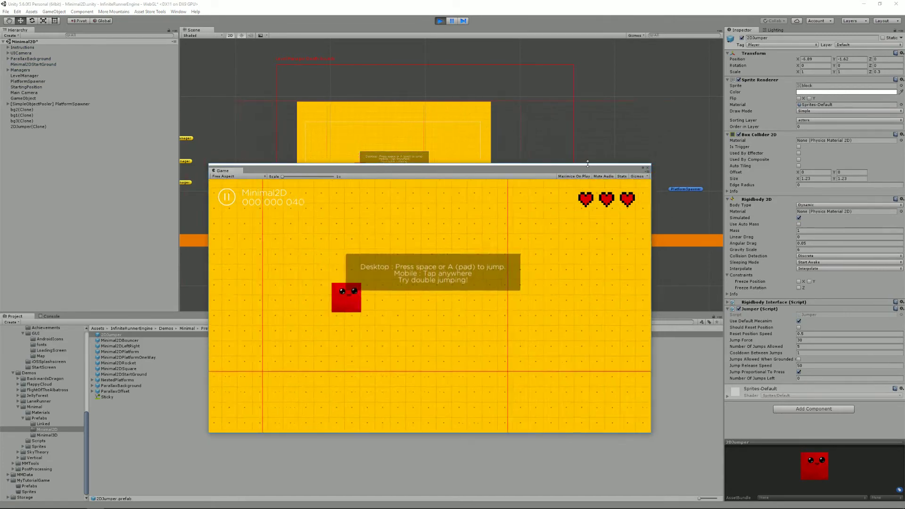
pyautogui.press('space')
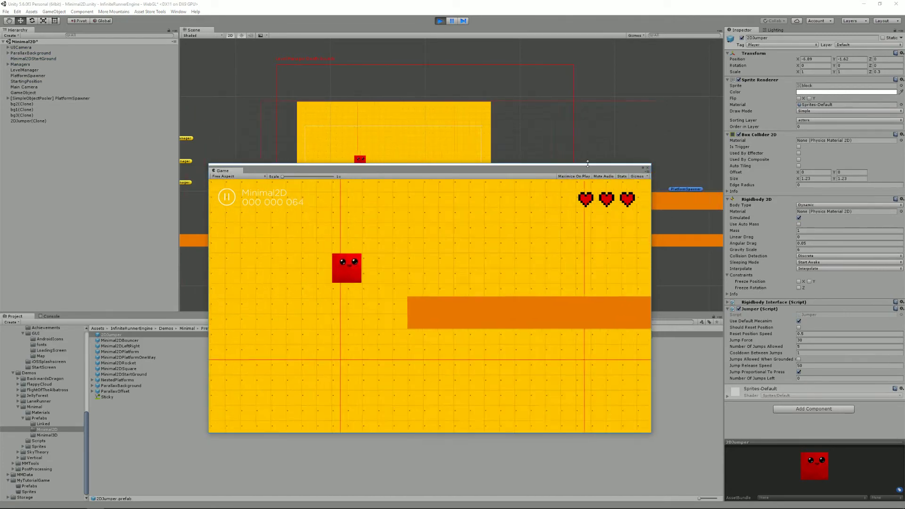
pyautogui.press('space')
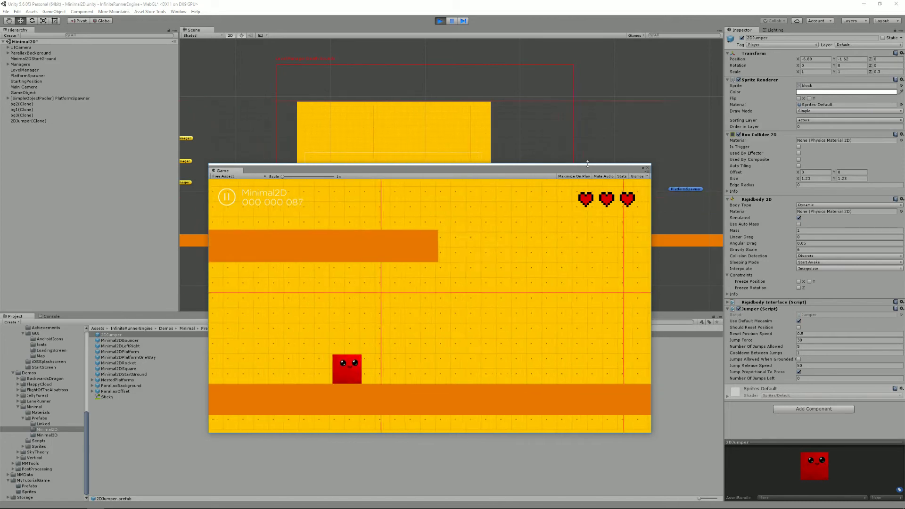
pyautogui.press('space')
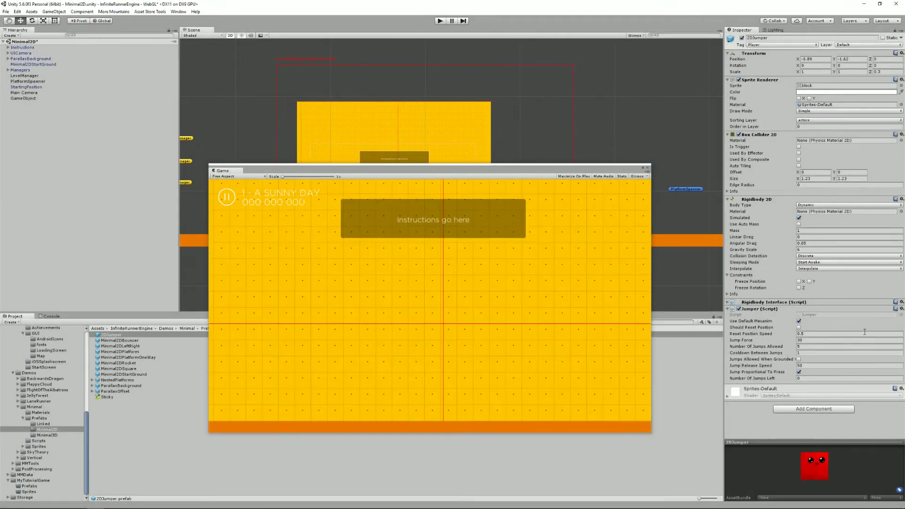
# - Set the 2DJumper's Cooldown Between Jumps to 0.2 and play-test multiple jumps across the platforms before stopping the game
pyautogui.click(810, 353)
pyautogui.click(440, 21)
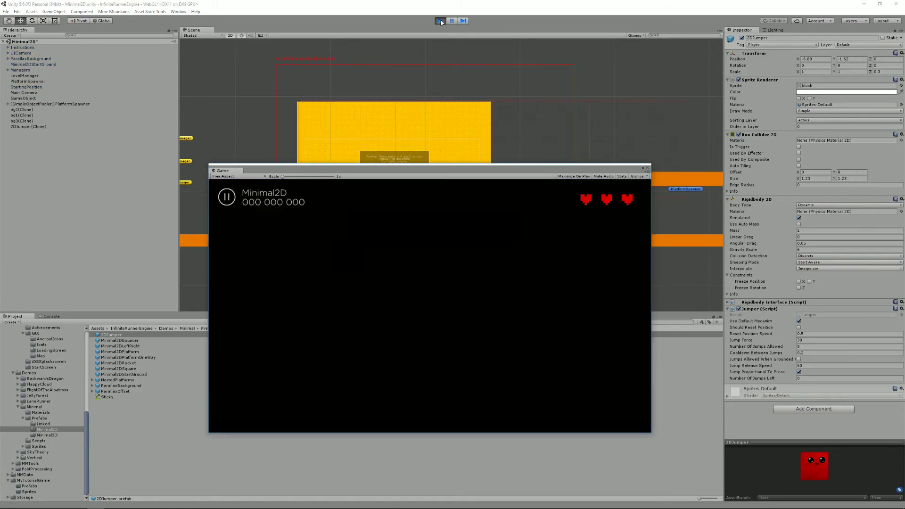
pyautogui.press('space')
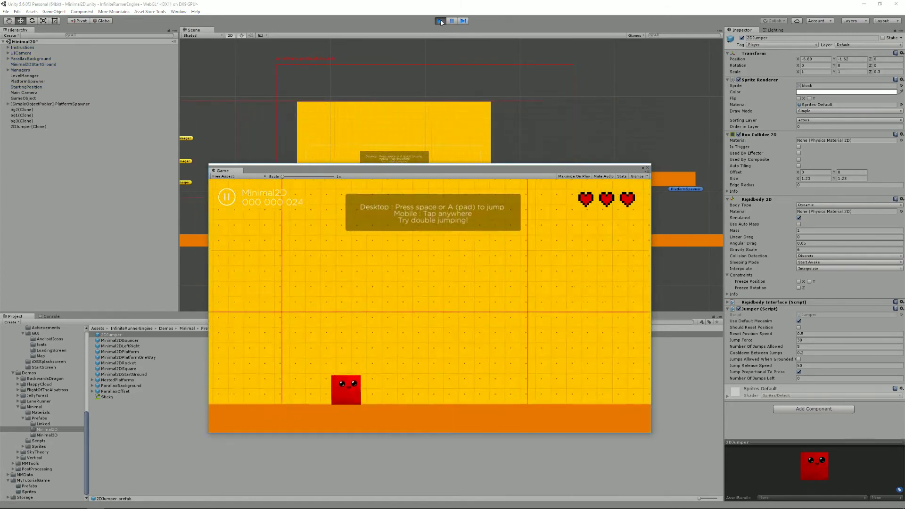
pyautogui.press('space')
pyautogui.press('space')
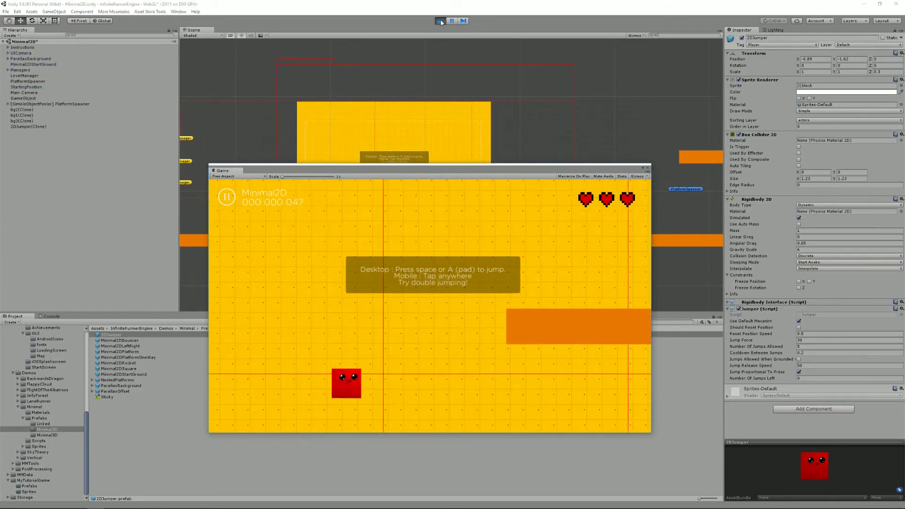
pyautogui.press('space')
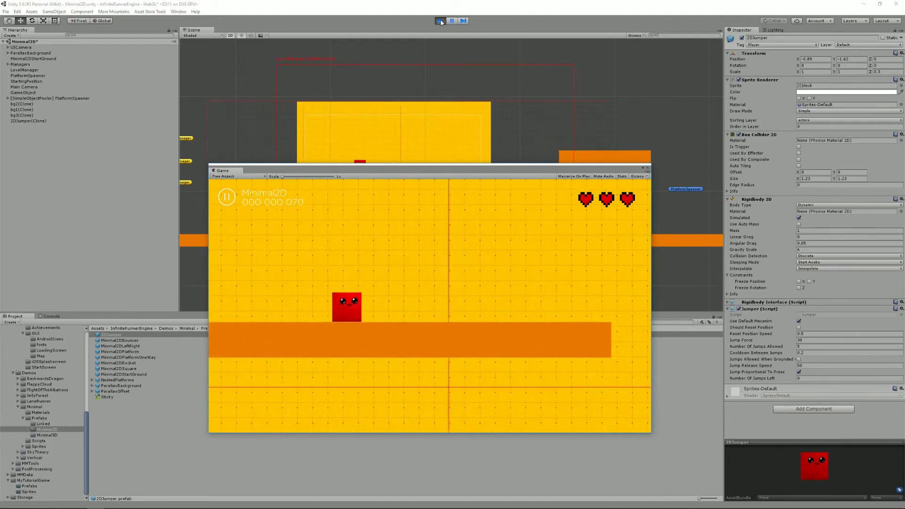
pyautogui.press('space')
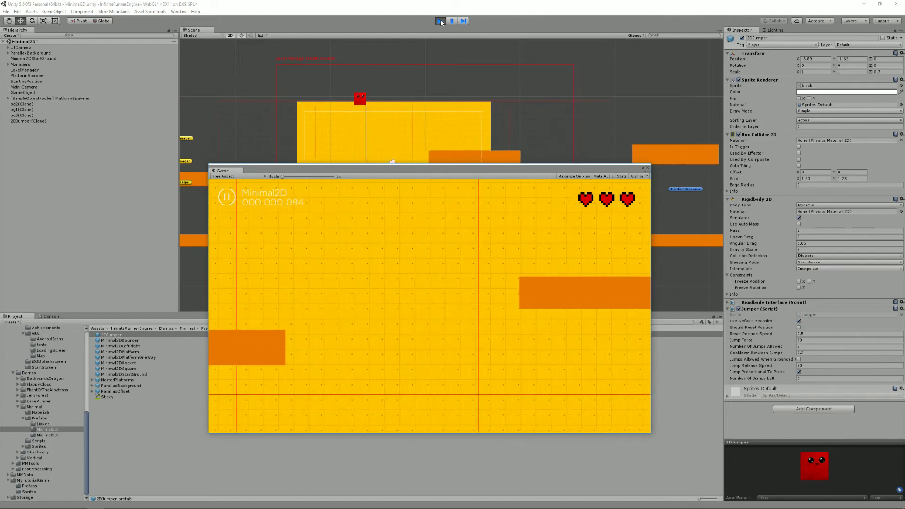
pyautogui.press('space')
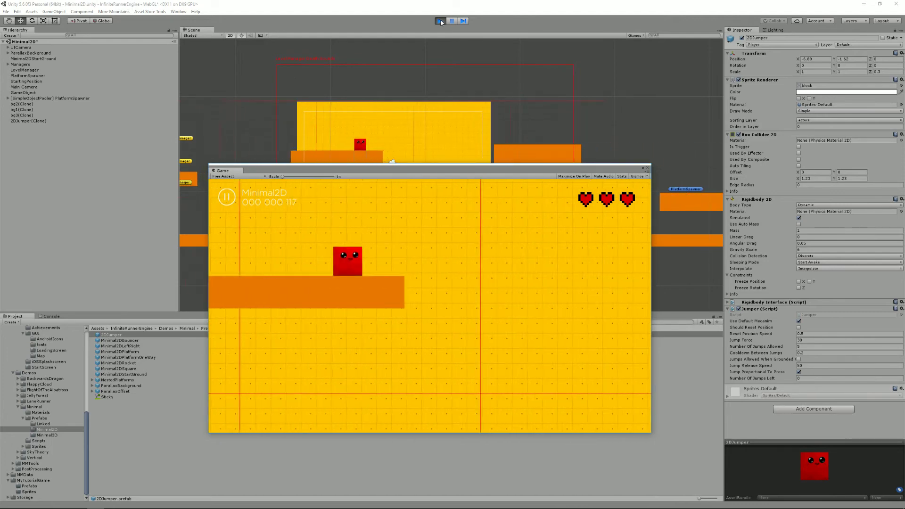
pyautogui.press('space')
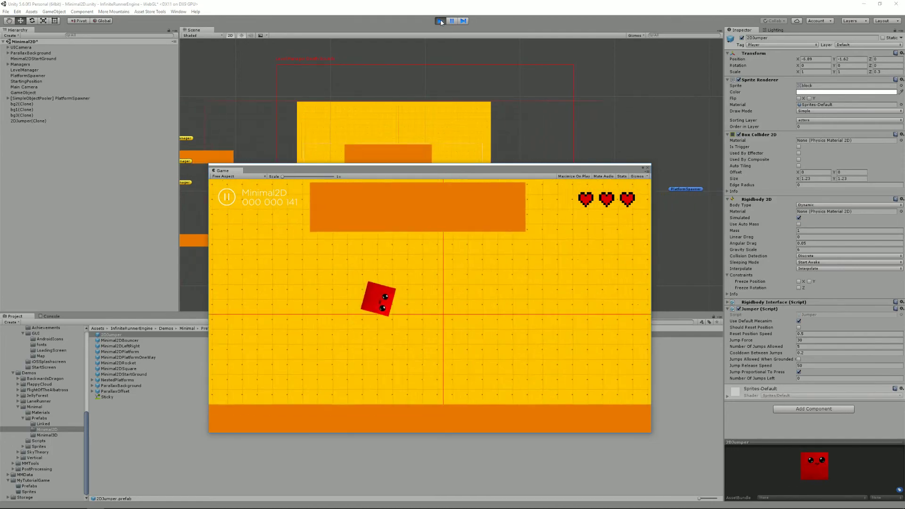
pyautogui.press('space')
pyautogui.press('space')
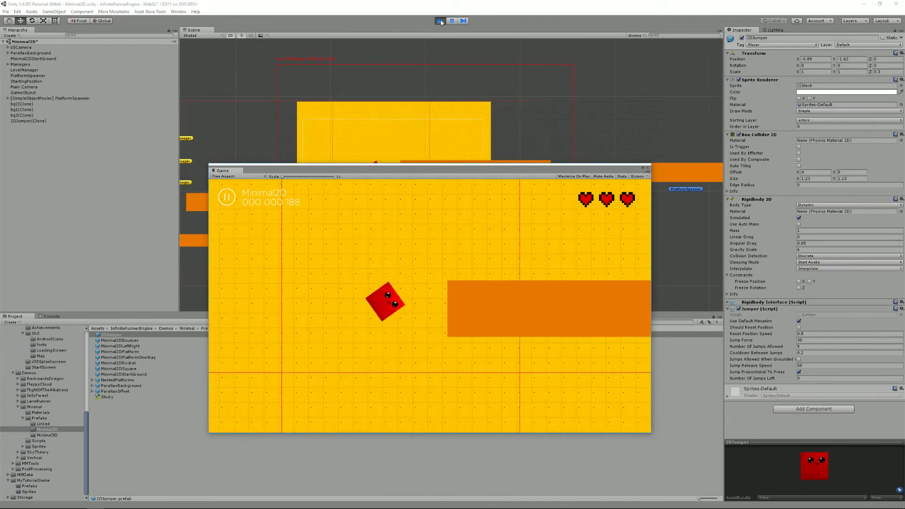
pyautogui.press('space')
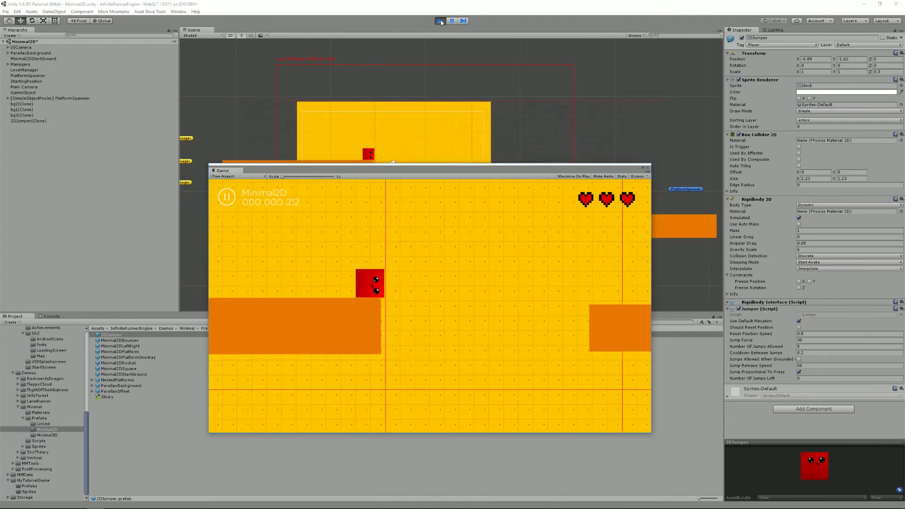
pyautogui.press('space')
pyautogui.click(439, 21)
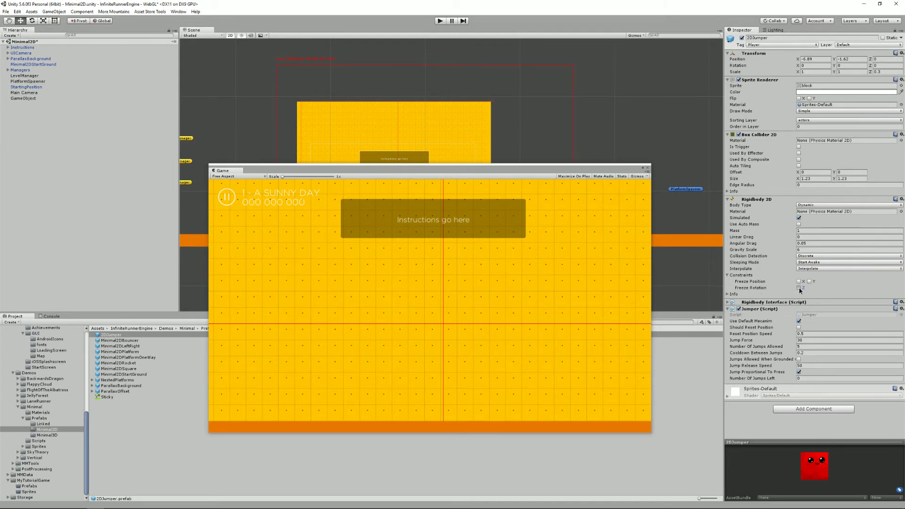
# - Freeze the 2DJumper's Z rotation in its Rigidbody 2D constraints and play-test the block jumping between platforms, stopping the game at the end
pyautogui.click(439, 20)
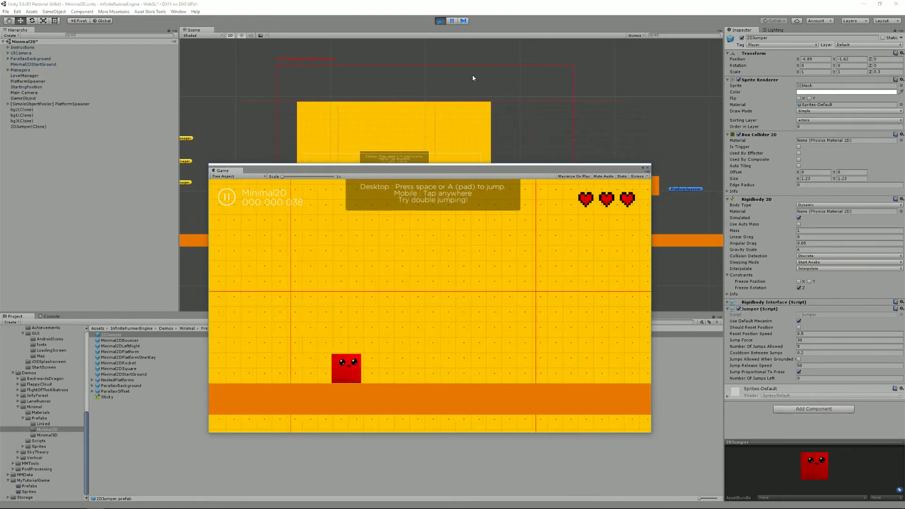
pyautogui.press('space')
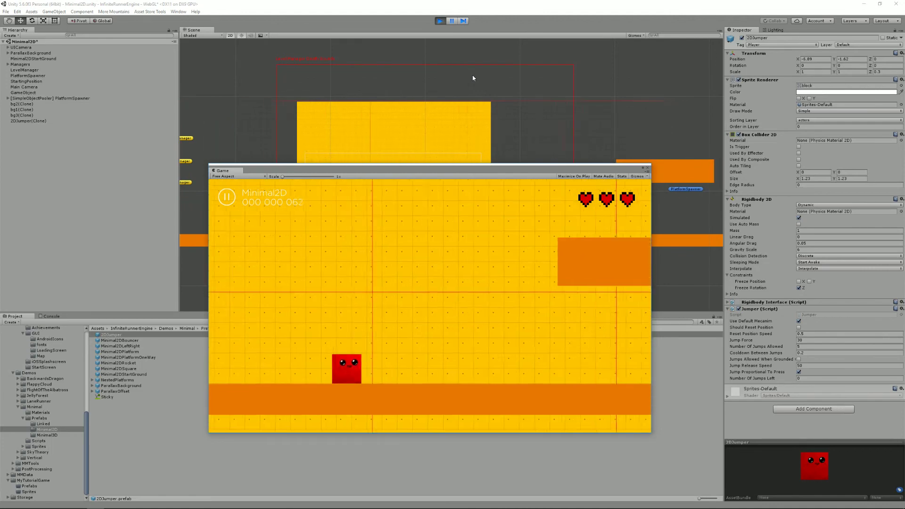
pyautogui.press('space')
pyautogui.press('space')
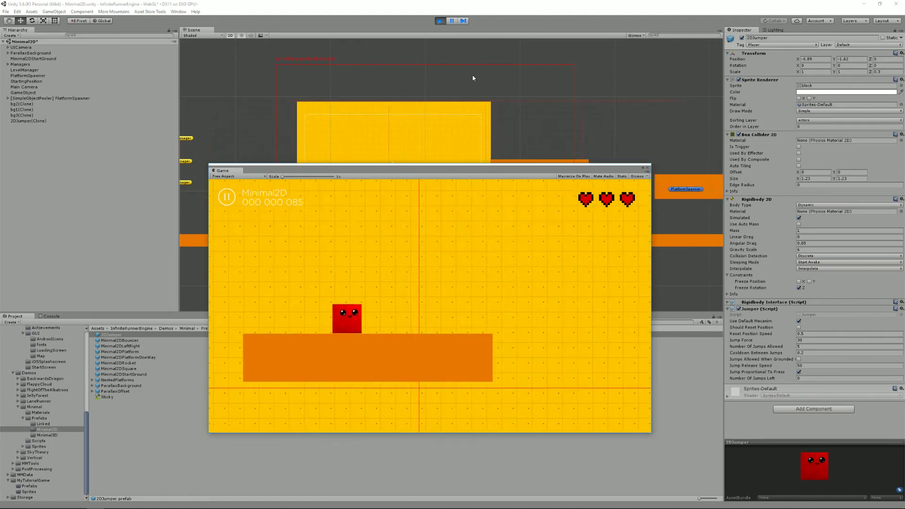
pyautogui.press('space')
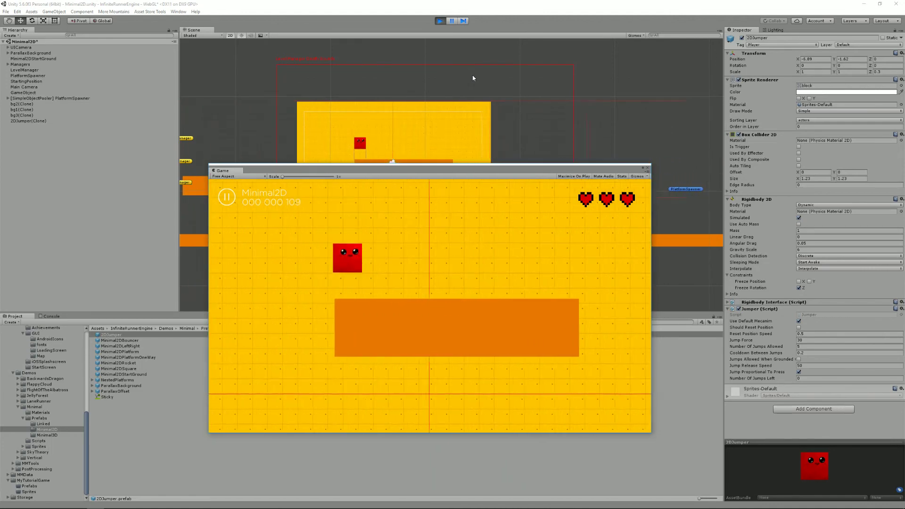
pyautogui.press('space')
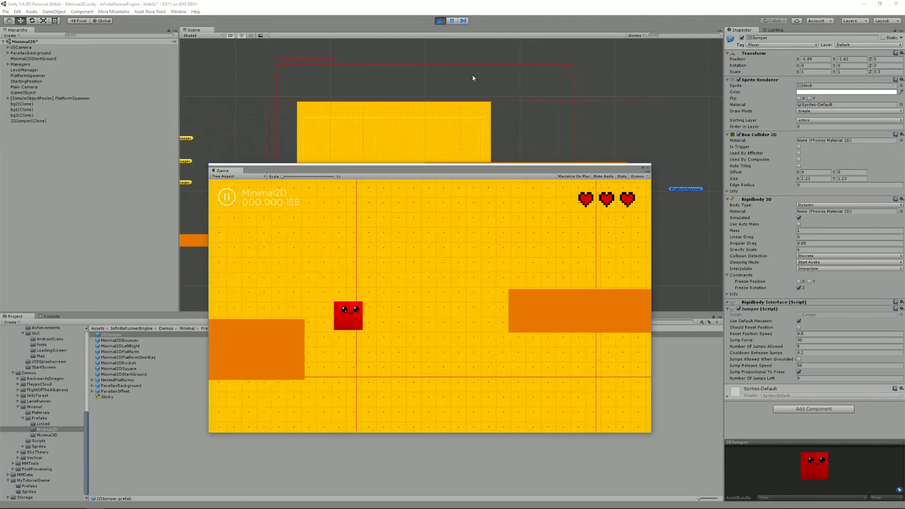
pyautogui.click(441, 21)
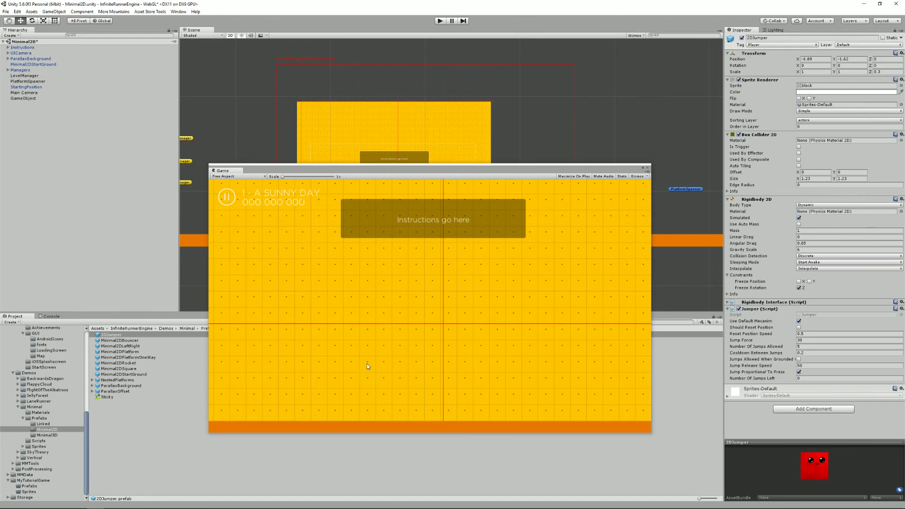
# - Open the SkyTheory demo folder in the project assets
pyautogui.click(42, 452)
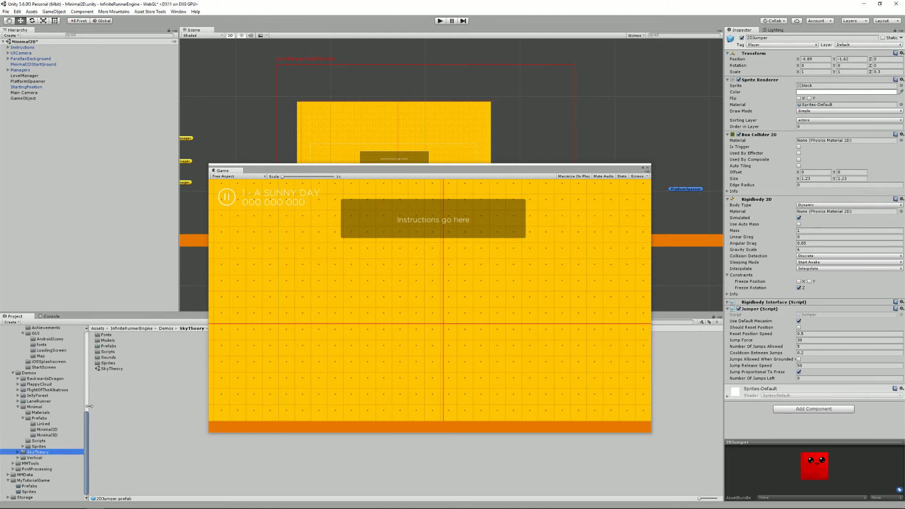